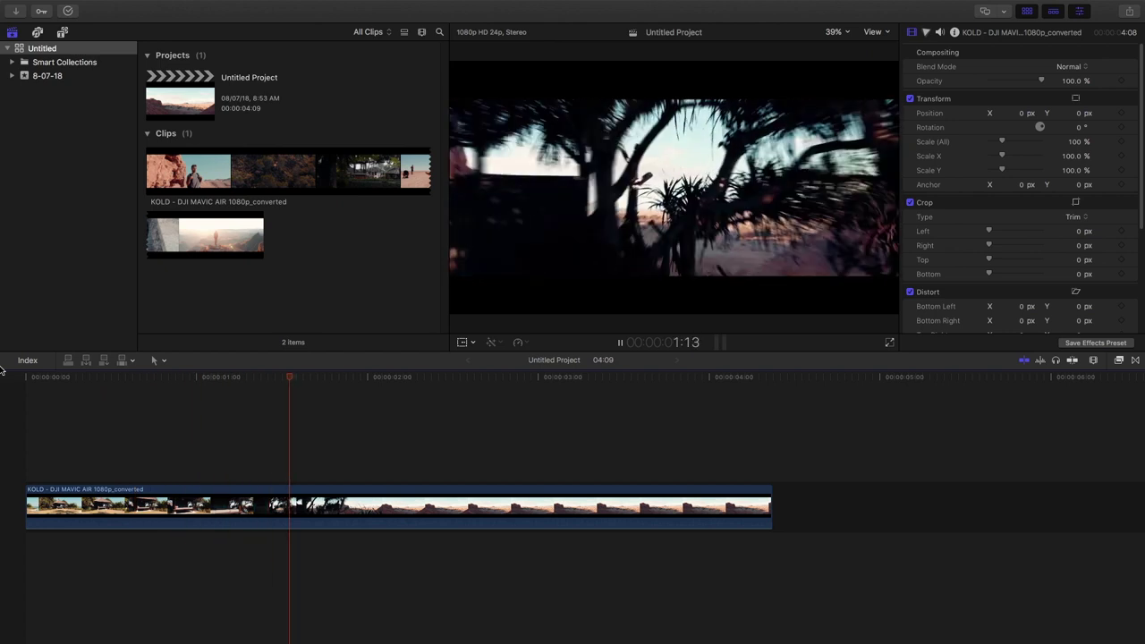
pyautogui.press('space')
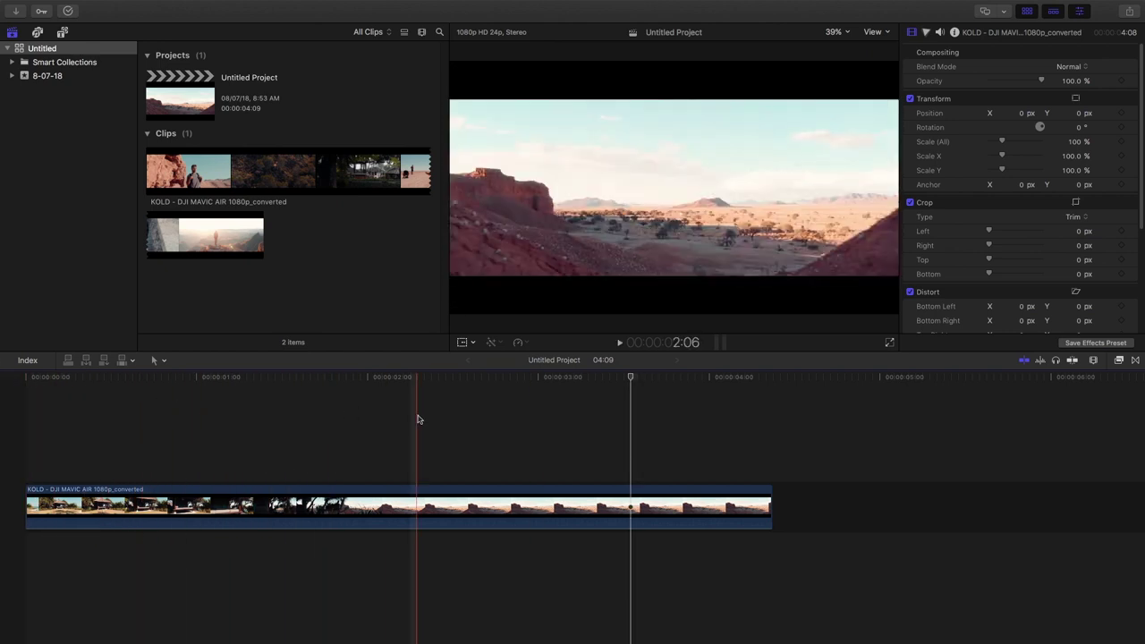
# Step: Play the drone clip and step frame by frame around 1:04 to 1:09 to examine the movement through the hut
pyautogui.press('Right')
pyautogui.press('Right')
pyautogui.press('Right')
pyautogui.press('Right')
pyautogui.press('Right')
pyautogui.press('Right')
pyautogui.press('Right')
pyautogui.press('Right')
pyautogui.press('Right')
pyautogui.press('Right')
pyautogui.press('Right')
pyautogui.press('Right')
pyautogui.press('Right')
pyautogui.press('Right')
pyautogui.press('Right')
pyautogui.press('Right')
pyautogui.press('Left')
pyautogui.press('Left')
pyautogui.press('Left')
pyautogui.press('Left')
pyautogui.press('Right')
pyautogui.press('Right')
pyautogui.press('Right')
pyautogui.press('Right')
pyautogui.press('Right')
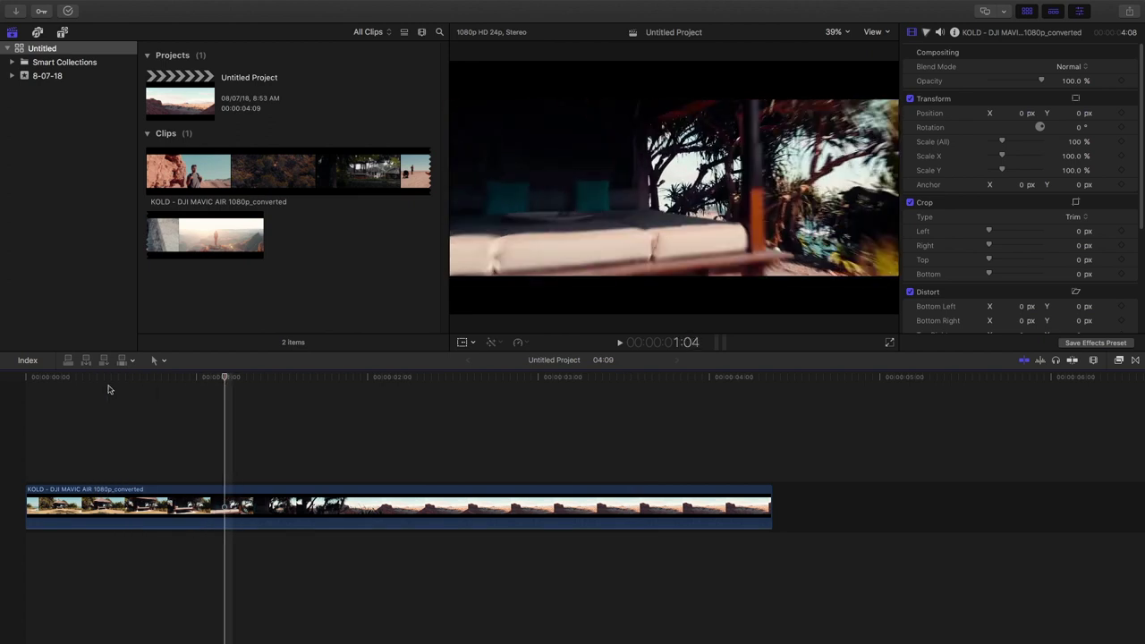
pyautogui.press('Left')
pyautogui.press('Left')
pyautogui.press('Left')
pyautogui.press('Left')
pyautogui.press('Left')
pyautogui.press('Left')
pyautogui.press('Left')
pyautogui.press('Left')
pyautogui.press('Right')
pyautogui.press('Right')
pyautogui.press('Right')
pyautogui.press('Right')
pyautogui.press('Right')
pyautogui.press('Right')
pyautogui.press('Right')
pyautogui.press('Right')
pyautogui.press('Right')
pyautogui.press('Right')
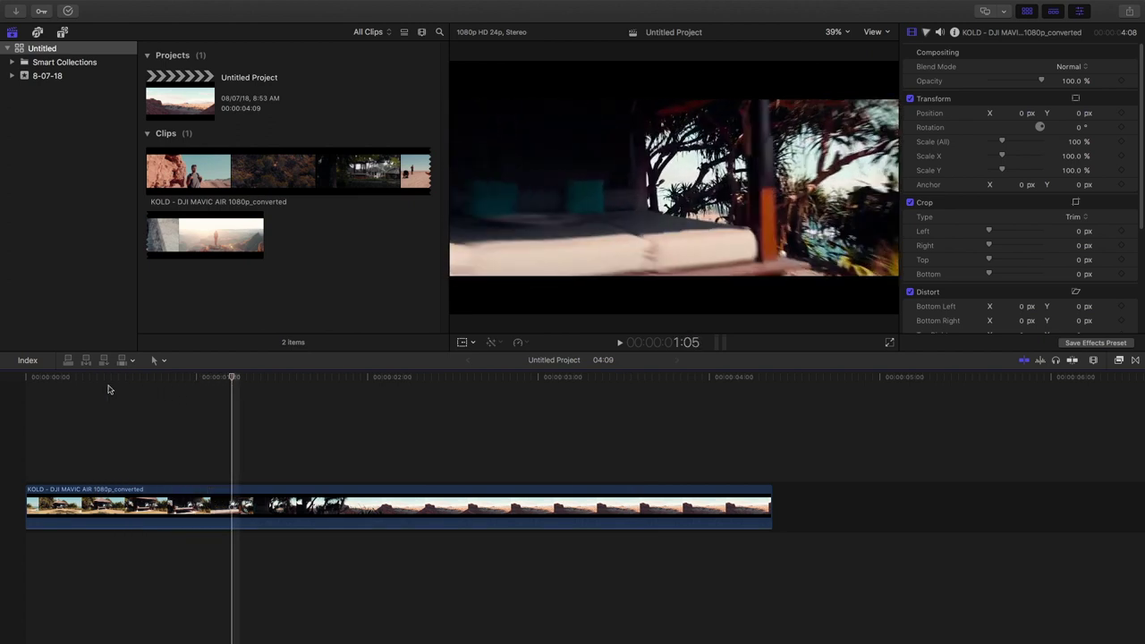
pyautogui.press('Right')
pyautogui.press('Right')
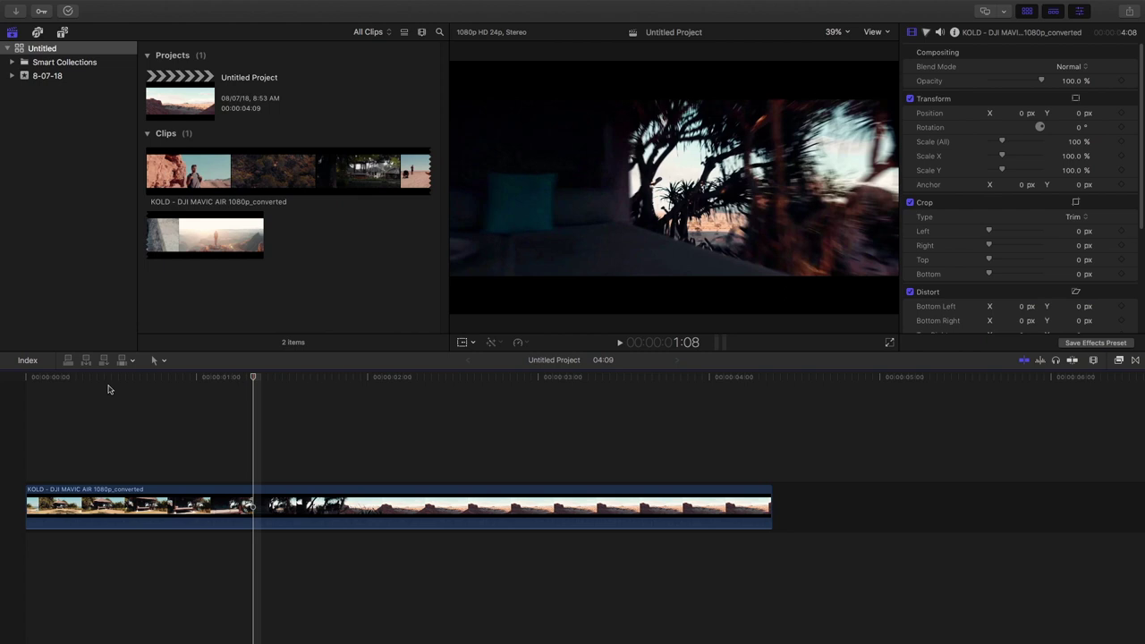
pyautogui.press('Right')
pyautogui.press('Left')
pyautogui.press('Left')
pyautogui.press('Left')
pyautogui.press('Left')
pyautogui.press('Right')
pyautogui.press('Right')
pyautogui.press('Right')
pyautogui.press('Right')
pyautogui.press('Right')
pyautogui.press('Right')
pyautogui.press('Right')
pyautogui.press('Right')
pyautogui.press('Right')
pyautogui.press('Right')
pyautogui.press('Right')
pyautogui.press('Right')
pyautogui.press('Right')
pyautogui.press('Right')
pyautogui.press('Right')
pyautogui.press('Right')
pyautogui.press('Right')
pyautogui.press('Right')
pyautogui.press('Right')
pyautogui.press('Right')
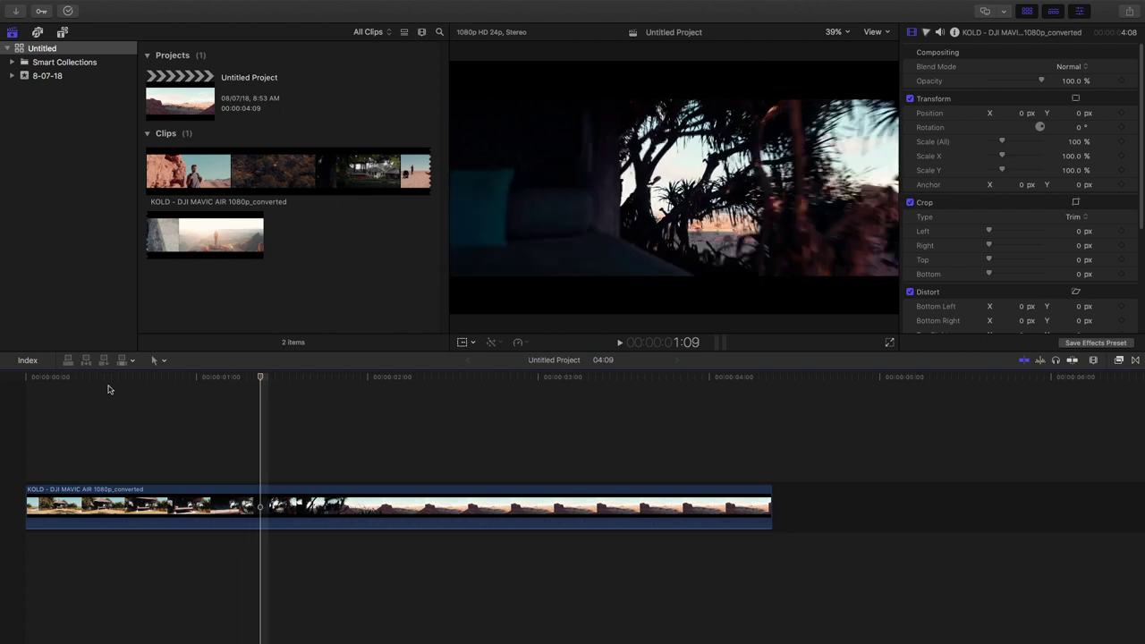
# Step: Cut the drone clip where the desert shot begins and just before the hut interior, and delete the middle segment
pyautogui.press('b')
pyautogui.click(375, 503)
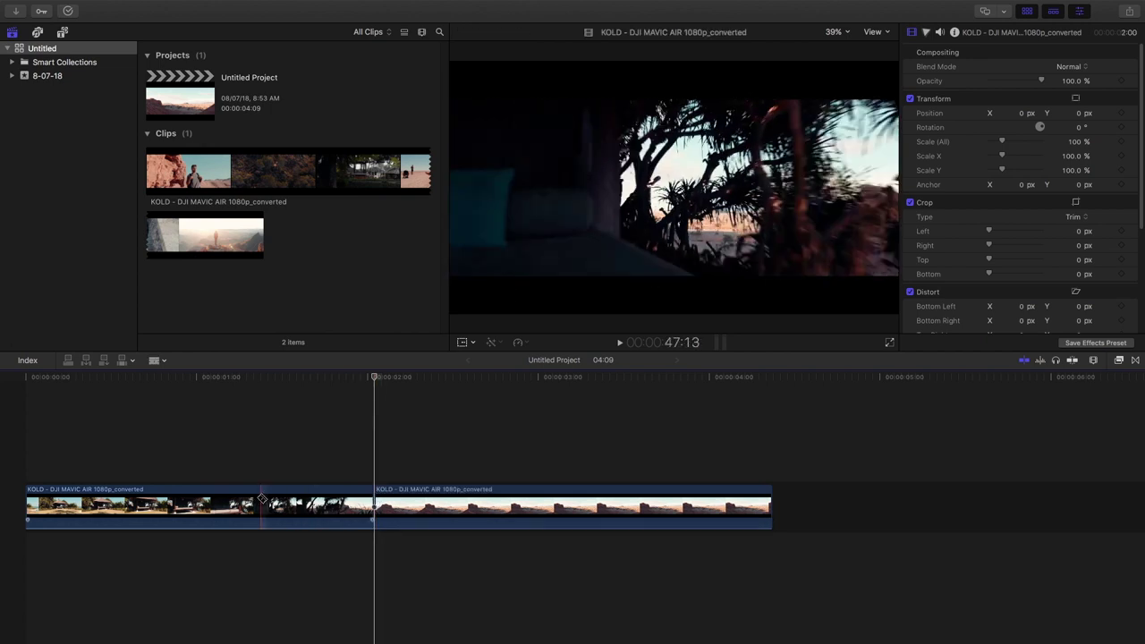
pyautogui.click(184, 496)
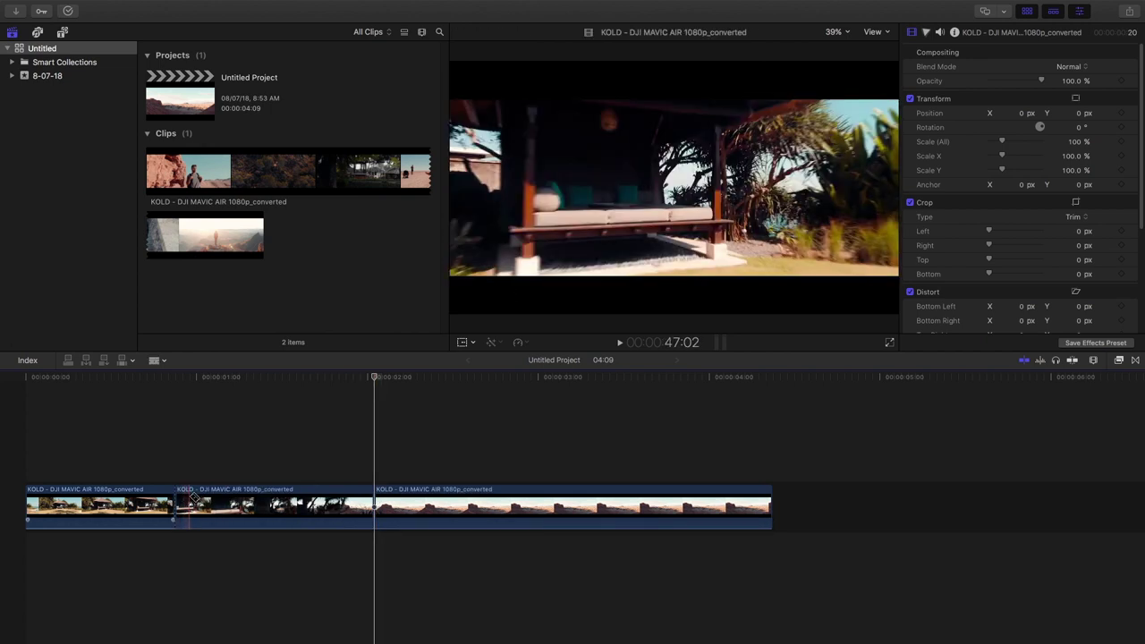
pyautogui.press('a')
pyautogui.click(209, 502)
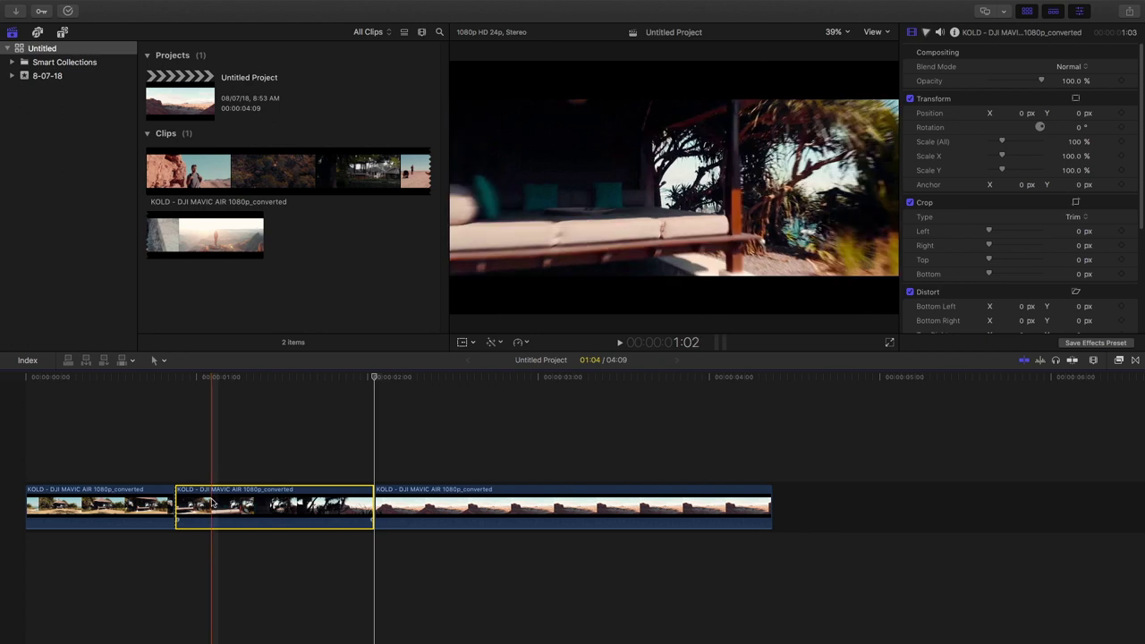
pyautogui.press('BackSpace')
# Step: Play back the shortened edit from the start of the timeline to review the hard cut
pyautogui.click(27, 425)
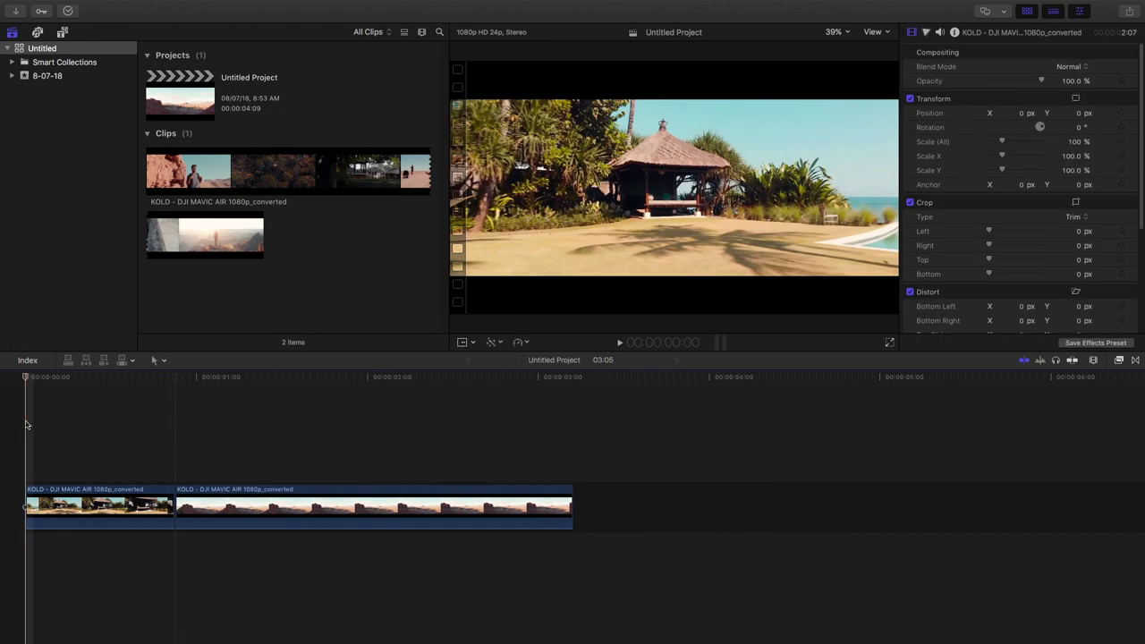
pyautogui.press('space')
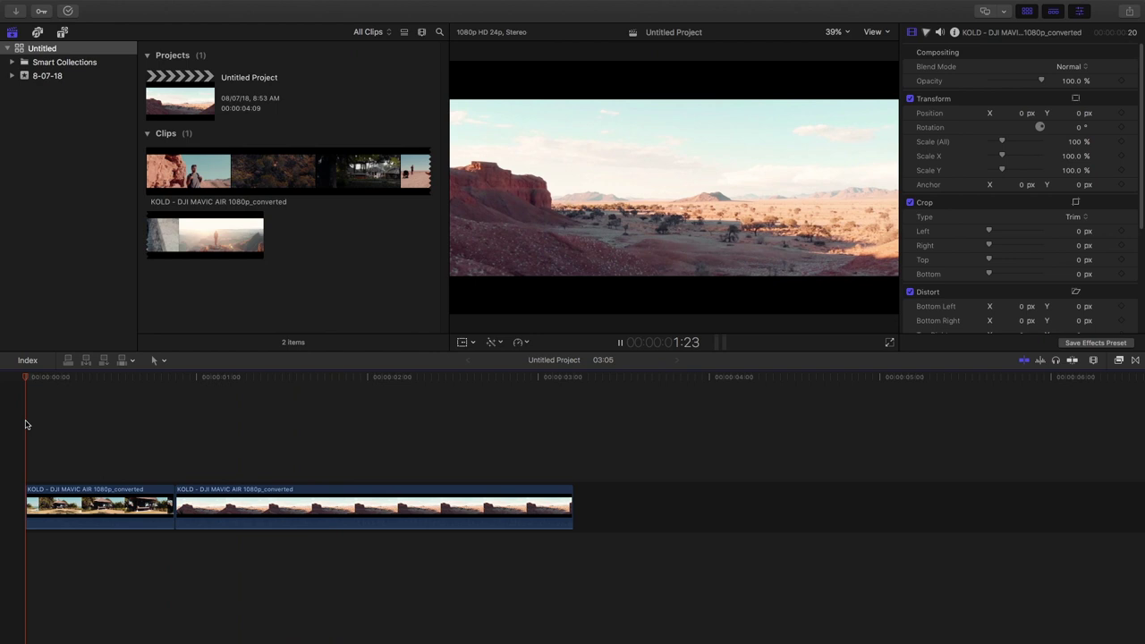
pyautogui.click(25, 424)
pyautogui.press('space')
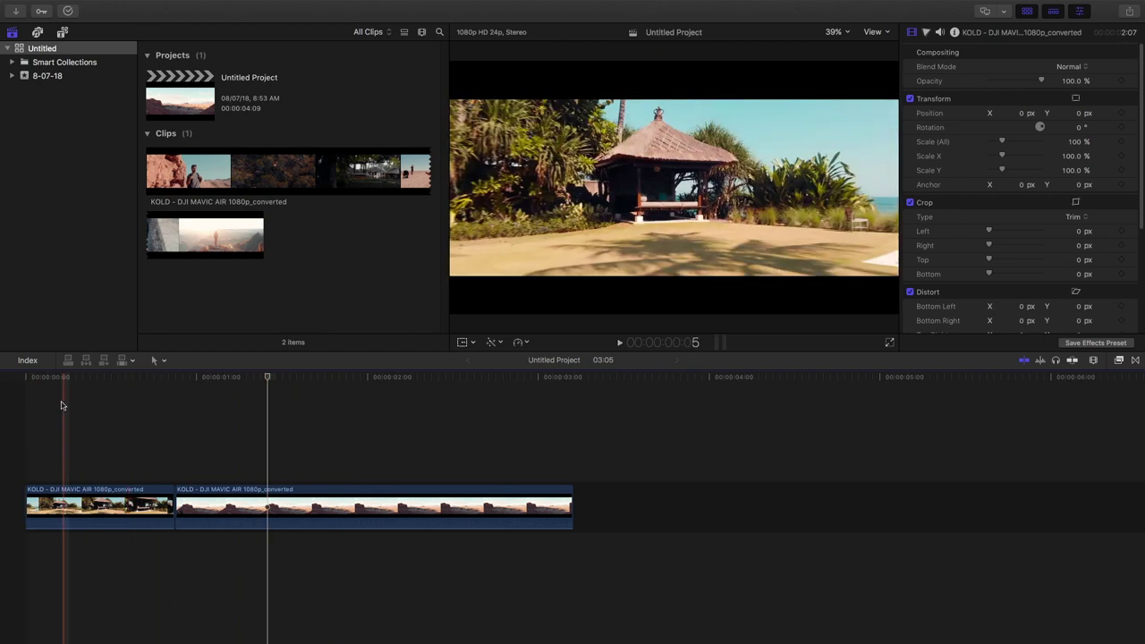
# Step: Add position and scale keyframes to the first clip near frame 6 and at its last frame, 20
pyautogui.click(72, 505)
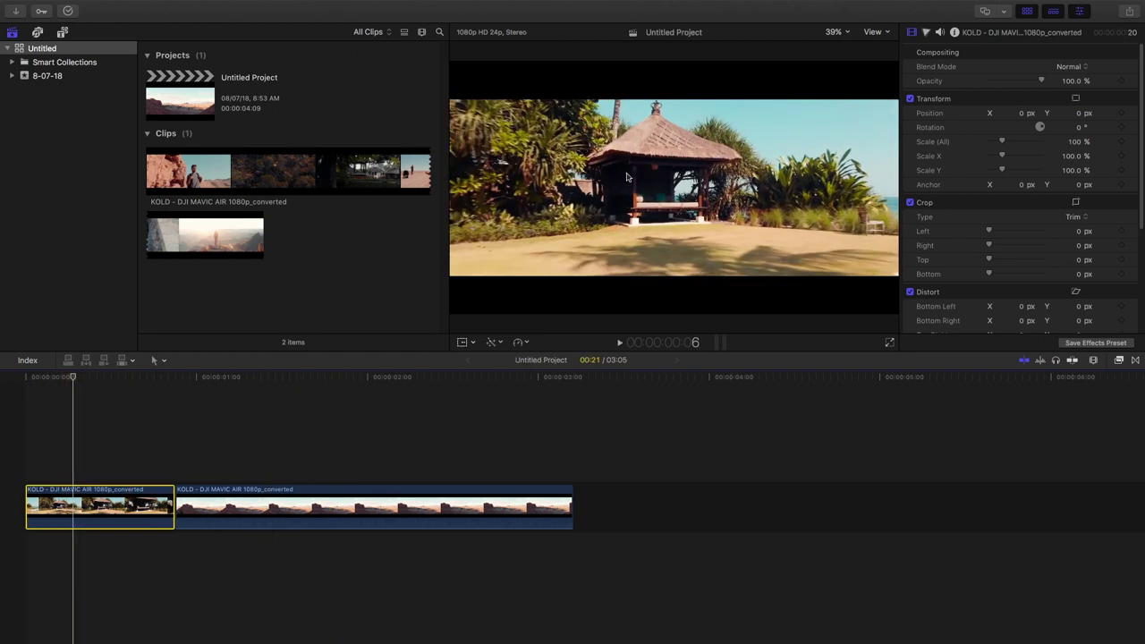
pyautogui.click(1121, 141)
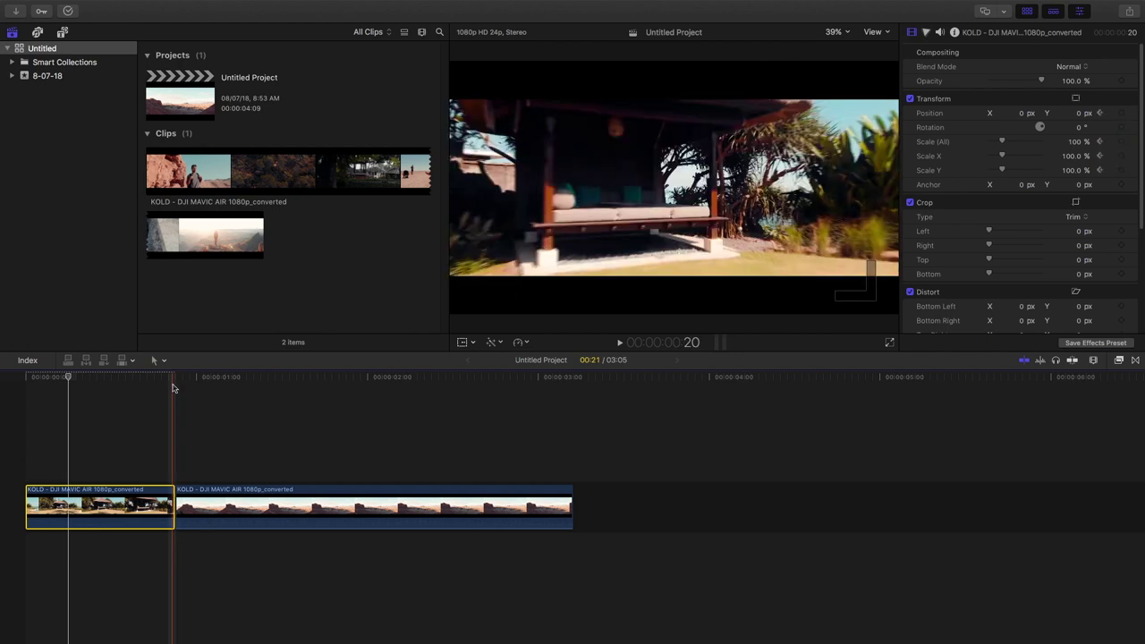
pyautogui.click(174, 384)
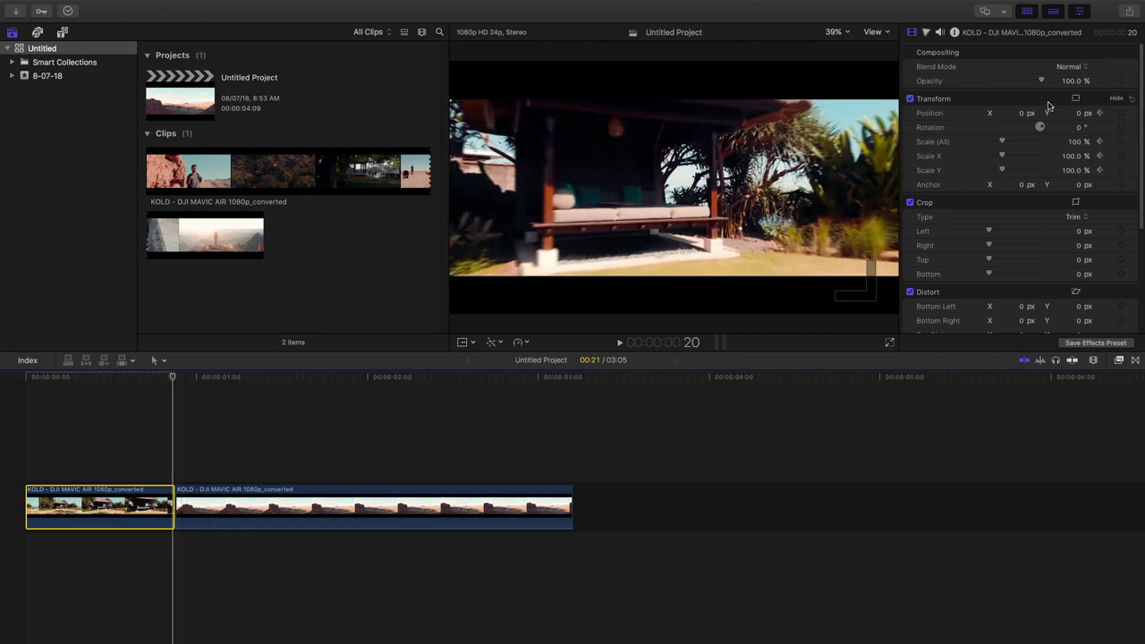
pyautogui.click(1122, 114)
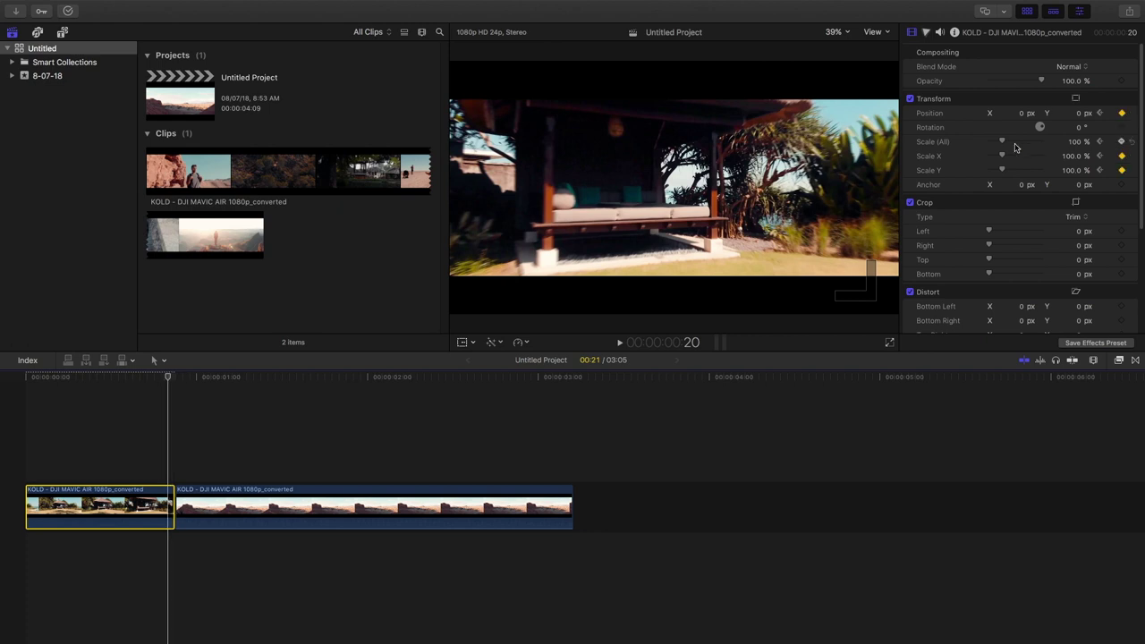
# Step: At frame 20, enlarge the first clip to 513% and reposition it toward the opening between the trees
pyautogui.moveTo(1003, 142); pyautogui.dragTo(1044, 155)
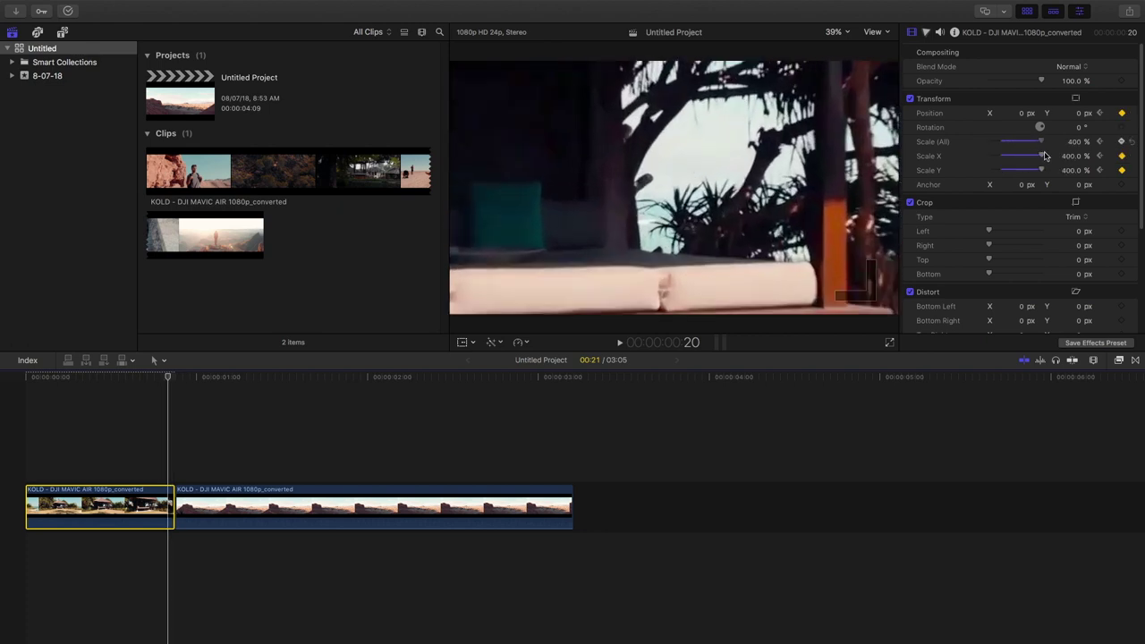
pyautogui.rightClick(774, 168)
pyautogui.click(786, 171)
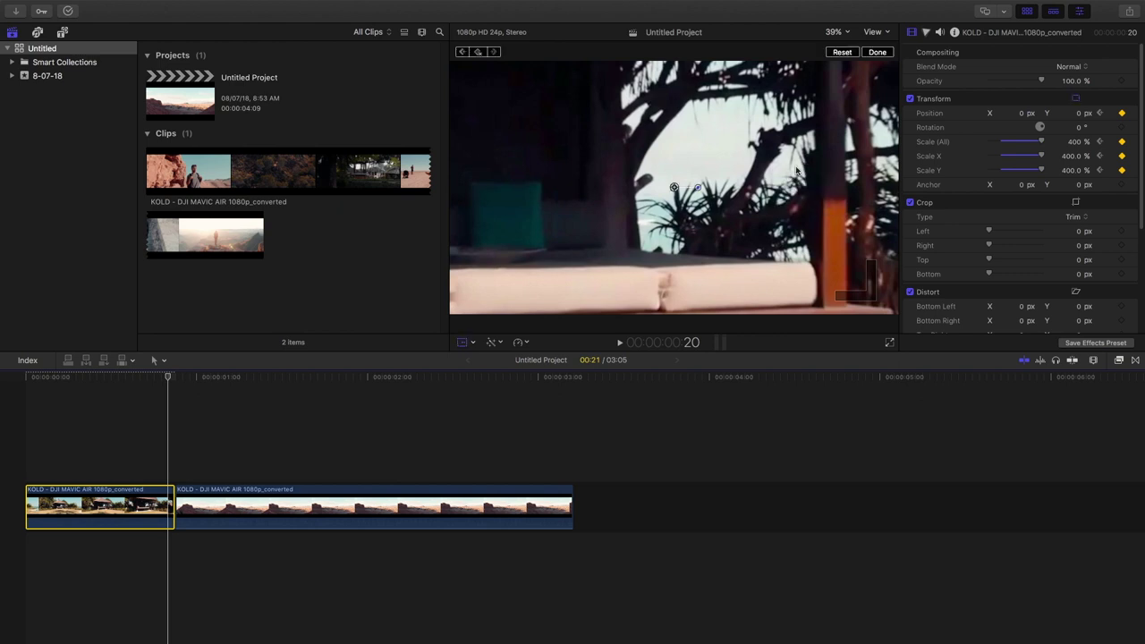
pyautogui.moveTo(787, 179); pyautogui.dragTo(765, 182)
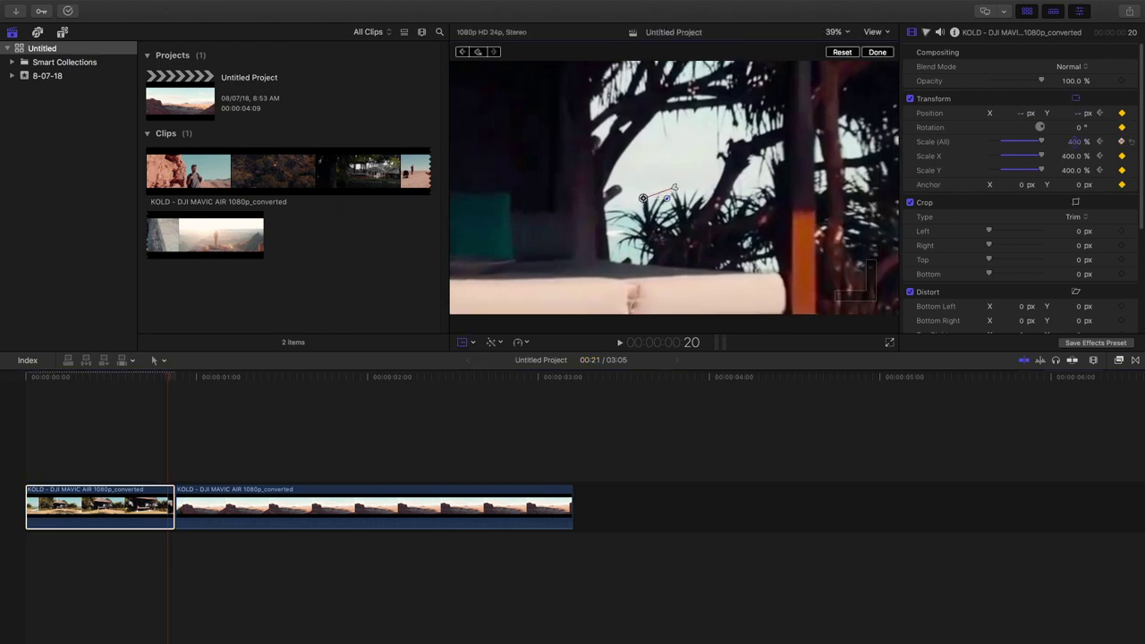
pyautogui.moveTo(1073, 142); pyautogui.dragTo(1073, 92)
pyautogui.moveTo(803, 200); pyautogui.dragTo(764, 200)
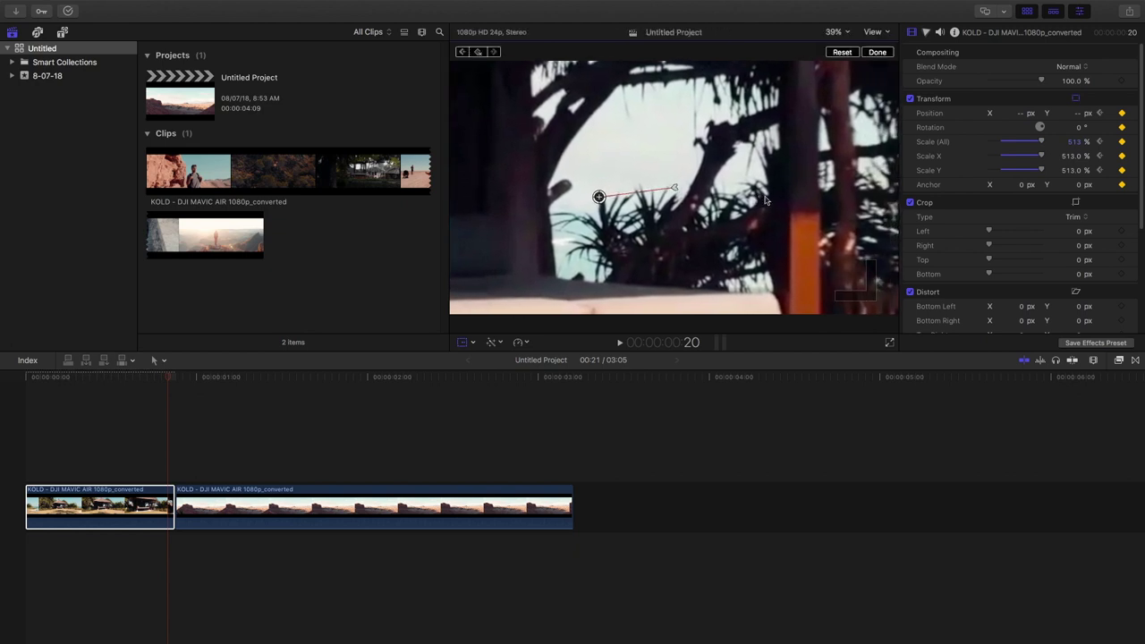
# Step: Raise the first clip's end scale to 2567% and reposition it so bright sky fills the frame
pyautogui.moveTo(1072, 148); pyautogui.dragTo(1072, 148)
pyautogui.moveTo(779, 187); pyautogui.dragTo(737, 237)
pyautogui.moveTo(1077, 148); pyautogui.dragTo(1077, 147)
pyautogui.moveTo(782, 197); pyautogui.dragTo(741, 242)
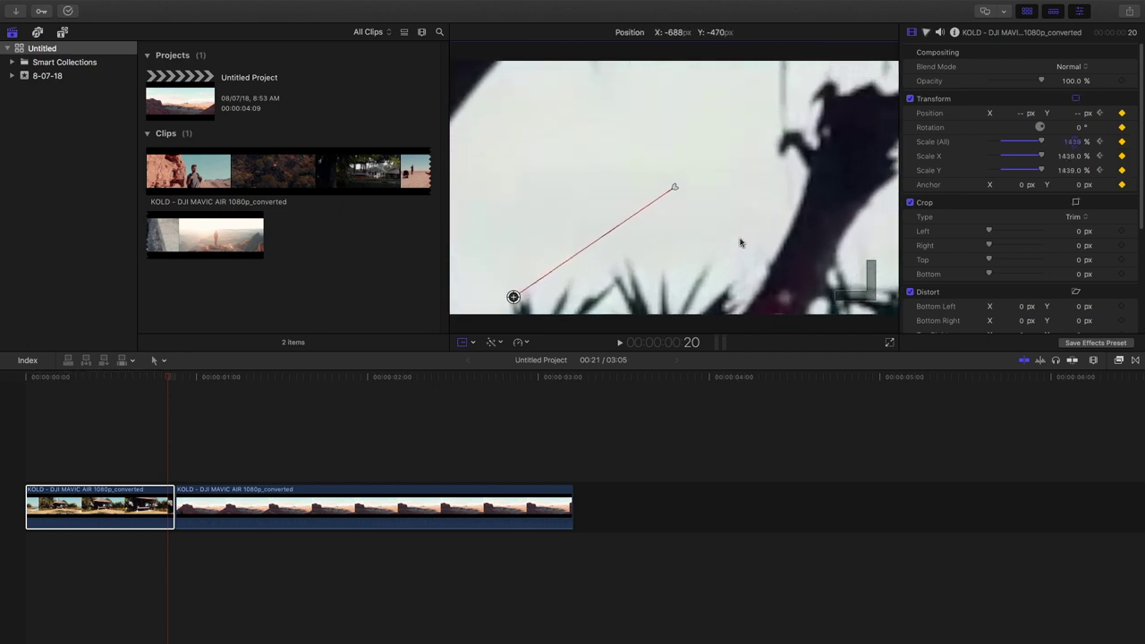
pyautogui.moveTo(1072, 141); pyautogui.dragTo(1072, 142)
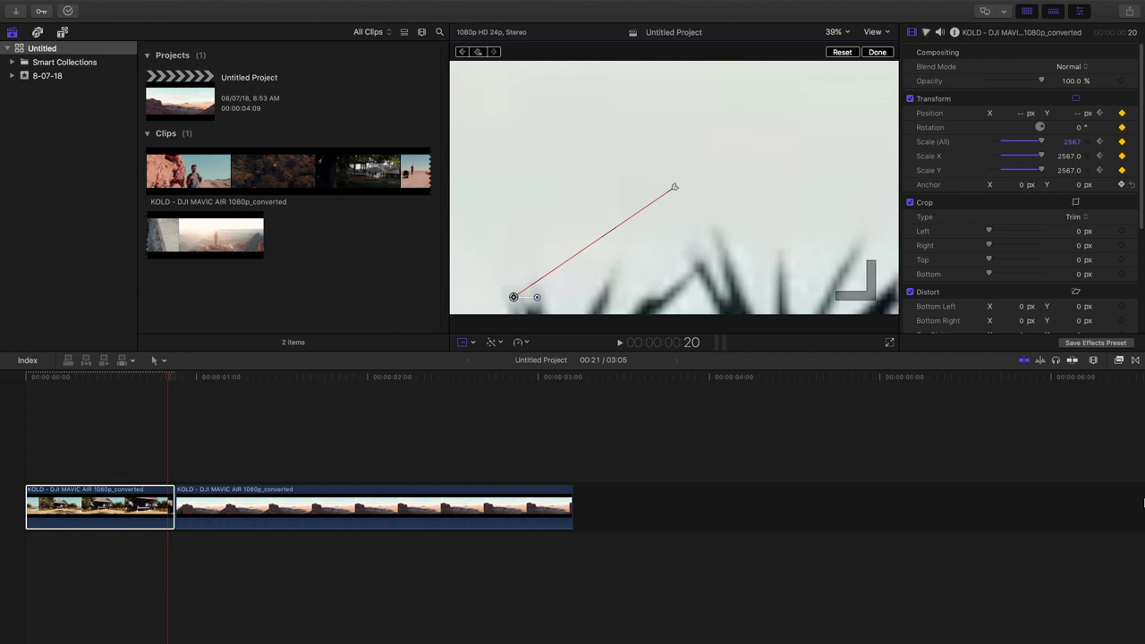
pyautogui.moveTo(721, 191); pyautogui.dragTo(699, 258)
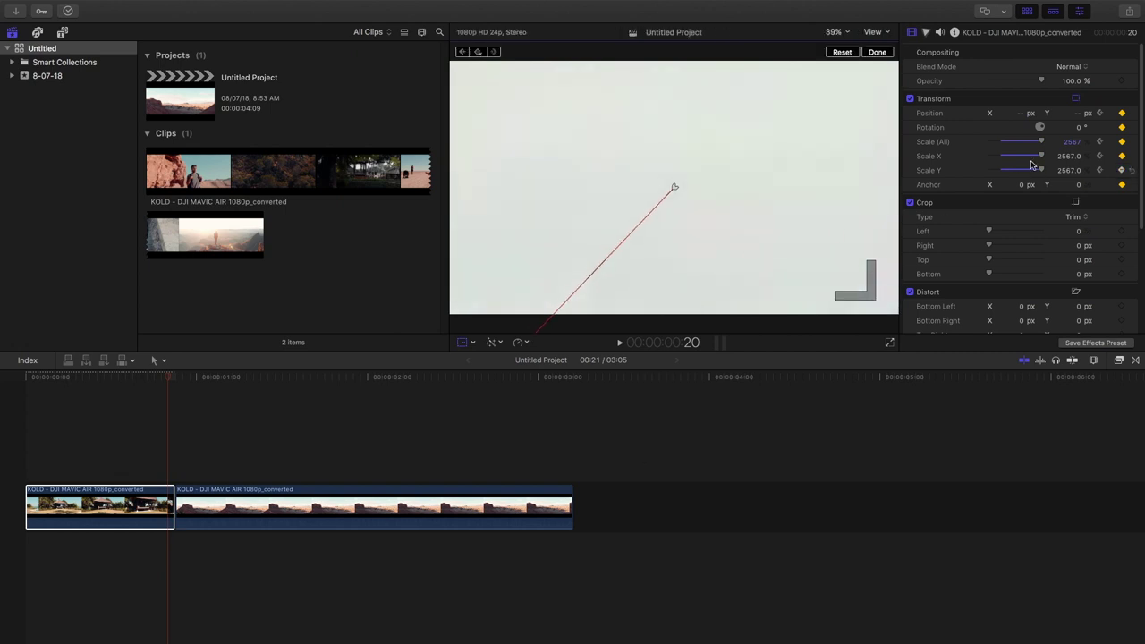
pyautogui.click(1072, 143)
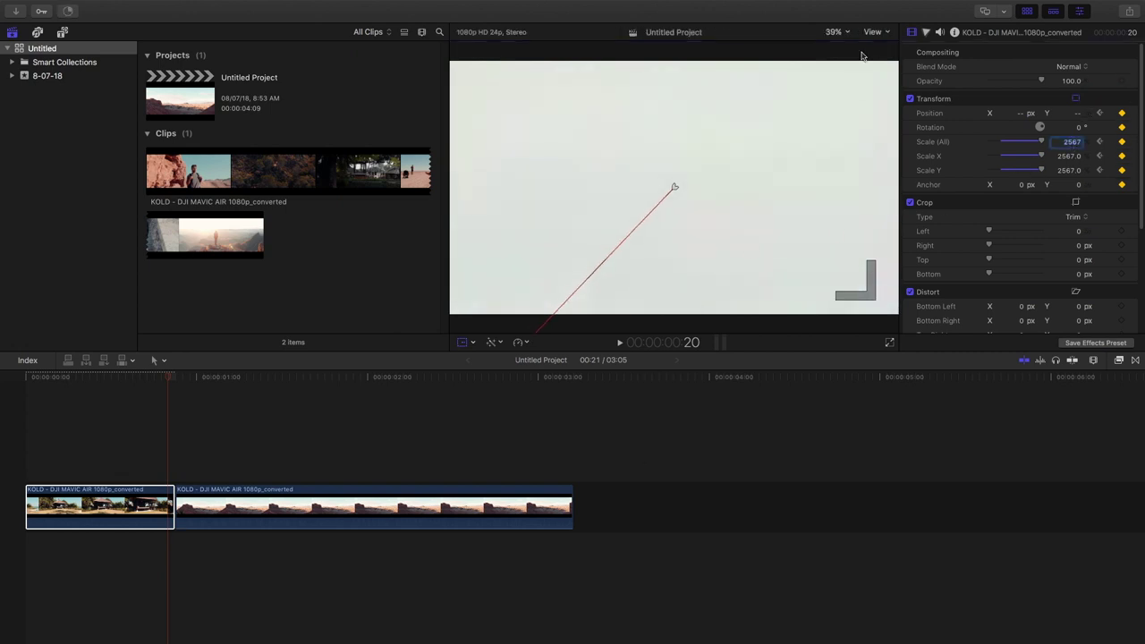
# Step: Play back the zoom animation repeatedly from the start and close the on-screen Transform controls
pyautogui.click(26, 397)
pyautogui.press('space')
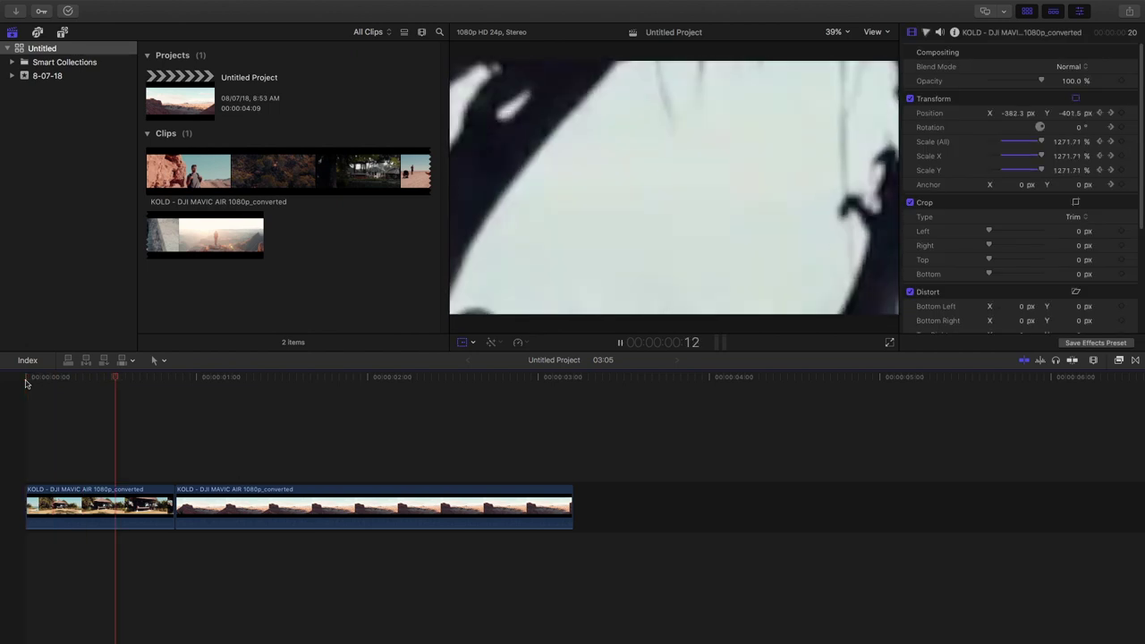
pyautogui.click(25, 384)
pyautogui.click(25, 384)
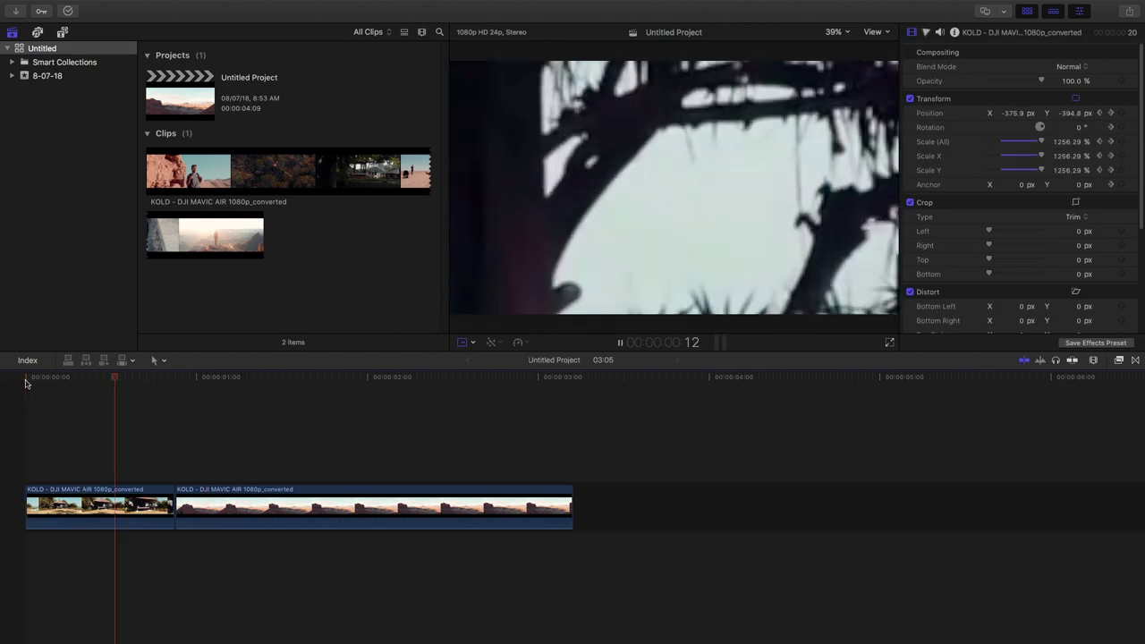
pyautogui.click(25, 384)
pyautogui.click(26, 382)
pyautogui.click(26, 382)
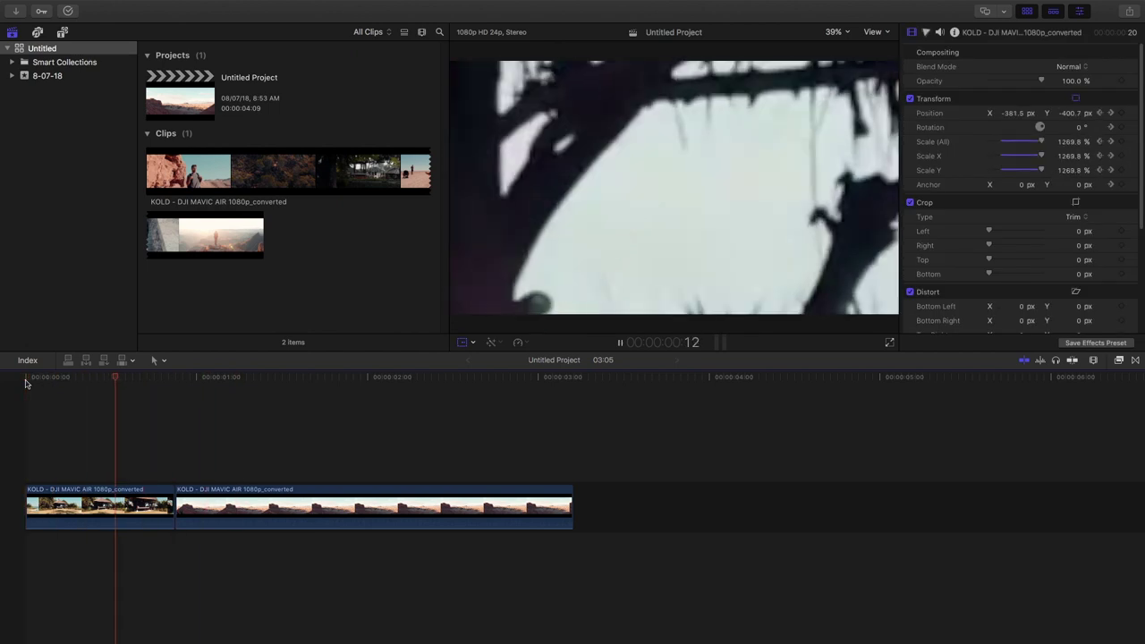
pyautogui.press('space')
pyautogui.moveTo(25, 384); pyautogui.dragTo(61, 392)
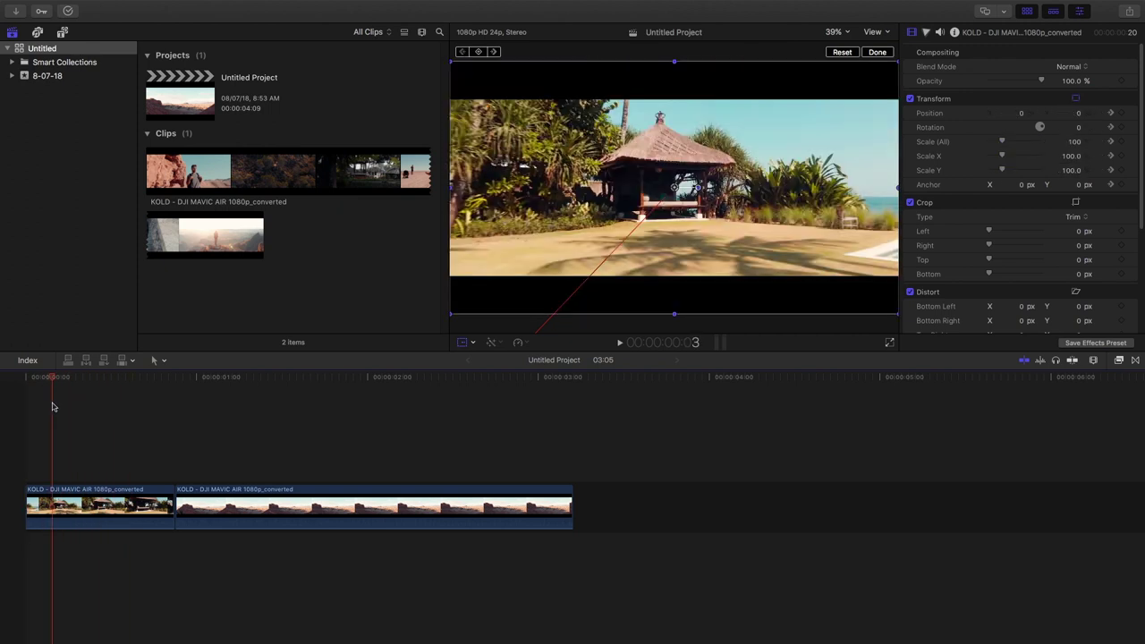
pyautogui.click(876, 53)
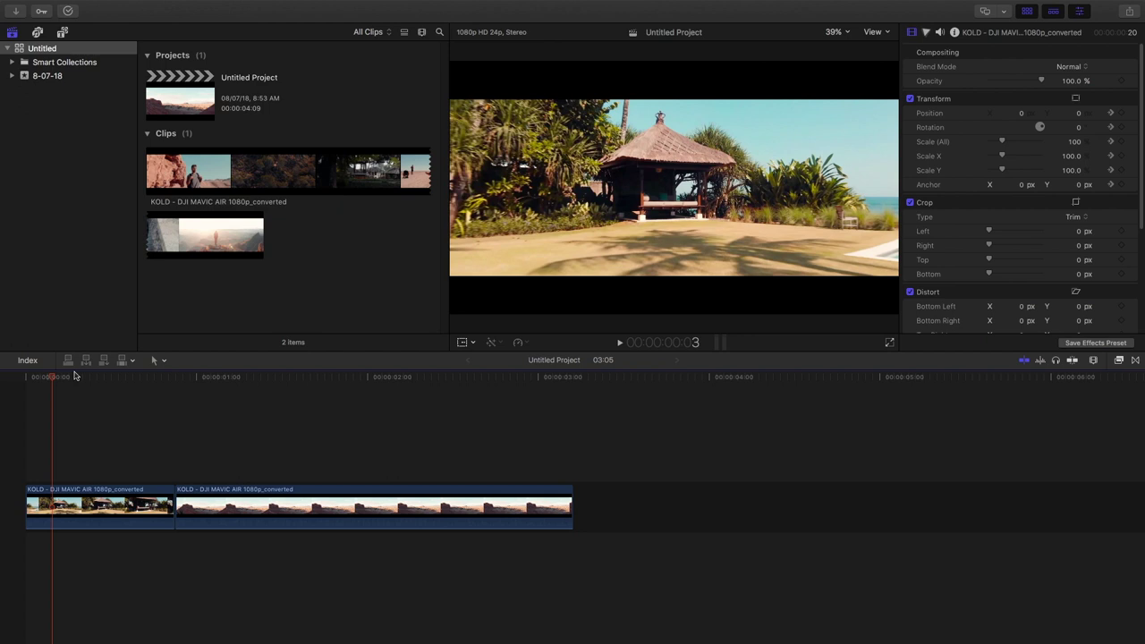
# Step: Step through the start of the zoom frame by frame, comparing the scaling around frames 5 to 8
pyautogui.press('Right')
pyautogui.press('Right')
pyautogui.press('Right')
pyautogui.press('Right')
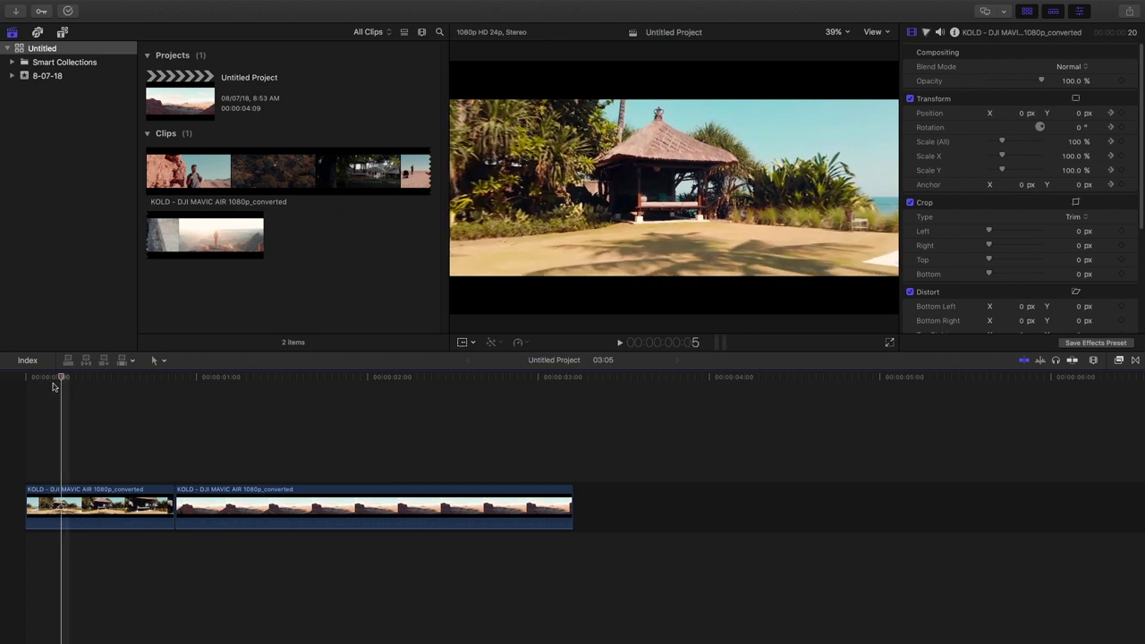
pyautogui.press('Left')
pyautogui.press('Right')
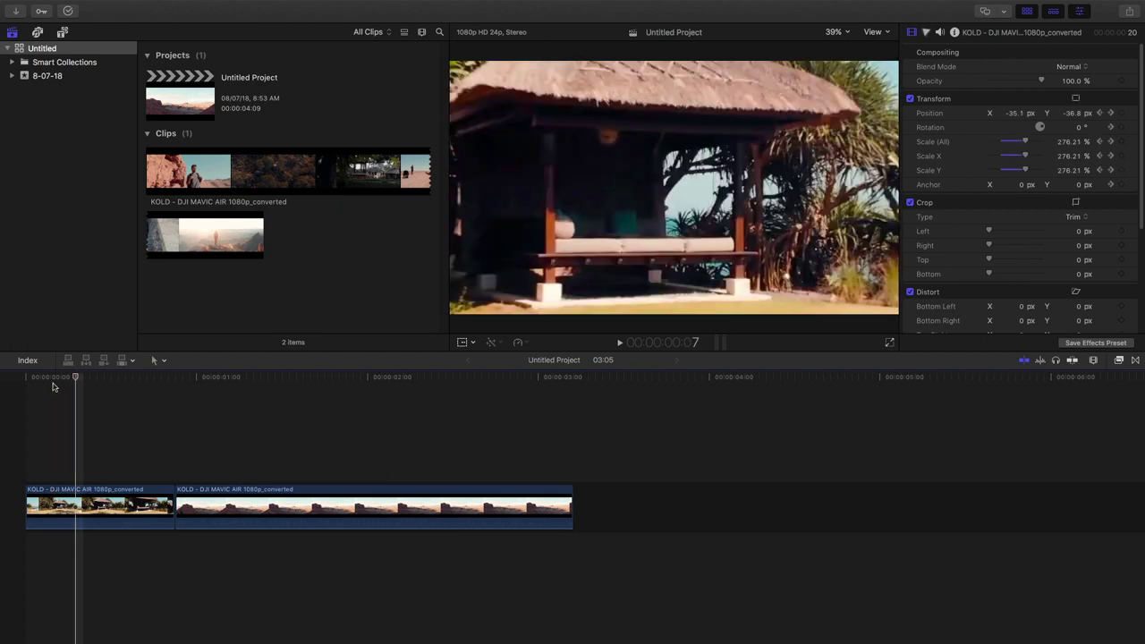
pyautogui.press('Left')
pyautogui.press('Left')
pyautogui.press('Right')
pyautogui.press('Right')
pyautogui.press('Right')
pyautogui.press('Right')
pyautogui.press('Right')
pyautogui.press('Right')
pyautogui.press('Right')
pyautogui.press('Right')
pyautogui.press('Left')
pyautogui.press('Left')
pyautogui.press('Left')
pyautogui.press('Left')
pyautogui.press('Left')
pyautogui.press('Left')
pyautogui.press('Left')
pyautogui.press('Right')
pyautogui.press('Right')
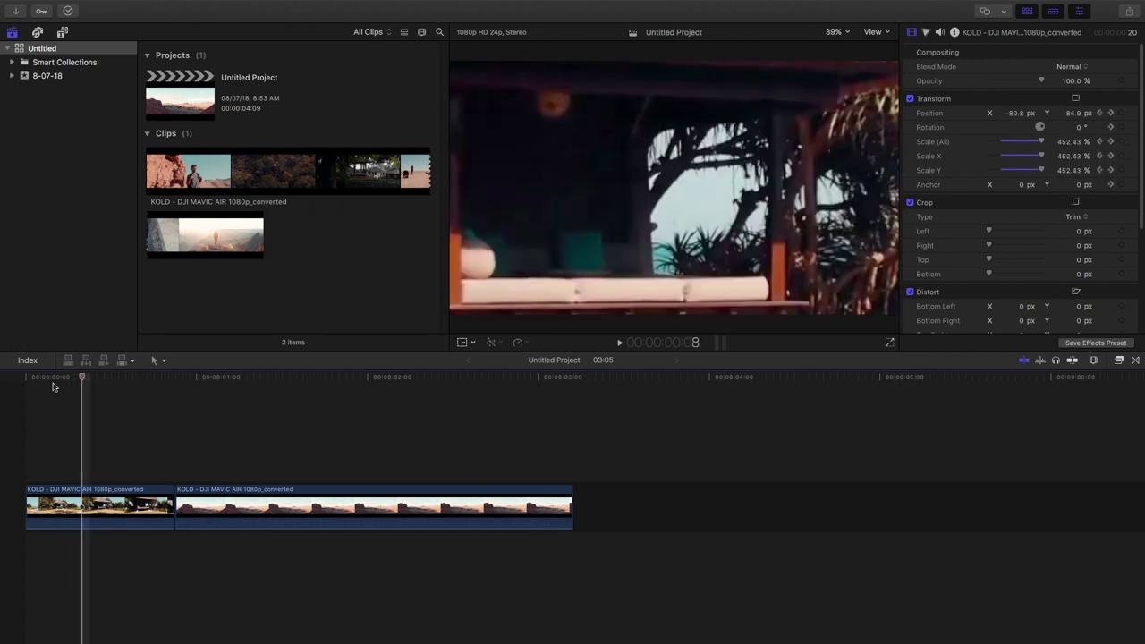
pyautogui.press('Left')
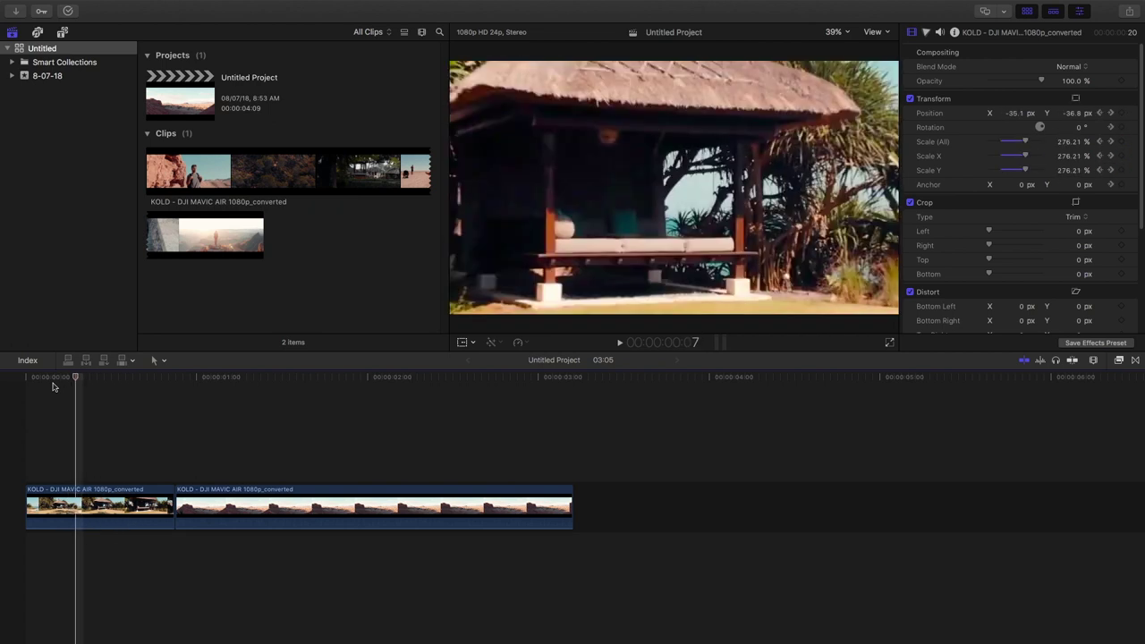
pyautogui.press('Right')
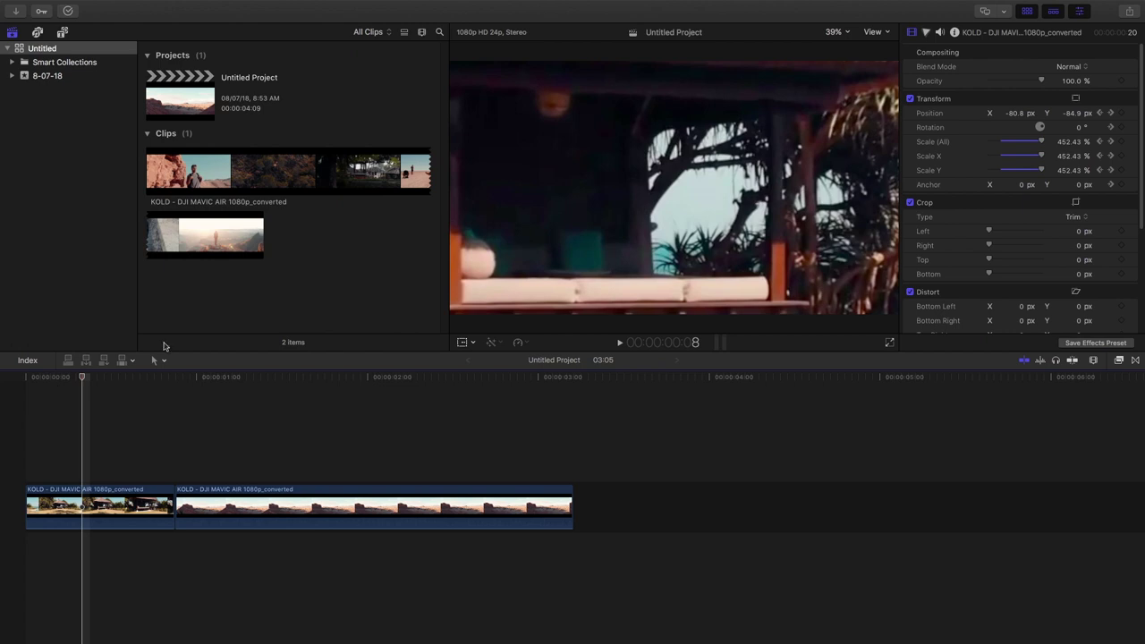
# Step: Lift both clips out of the storyline and slide the desert clip beneath the hut clip, starting around frame 8
pyautogui.click(86, 512)
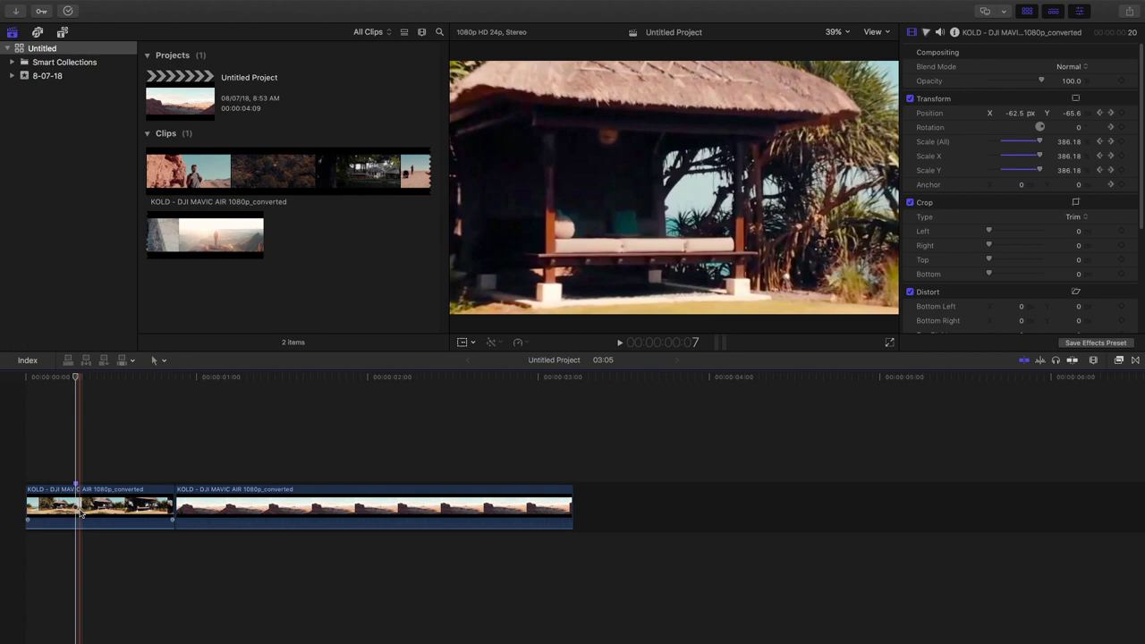
pyautogui.moveTo(96, 468); pyautogui.dragTo(291, 534)
pyautogui.rightClick(289, 515)
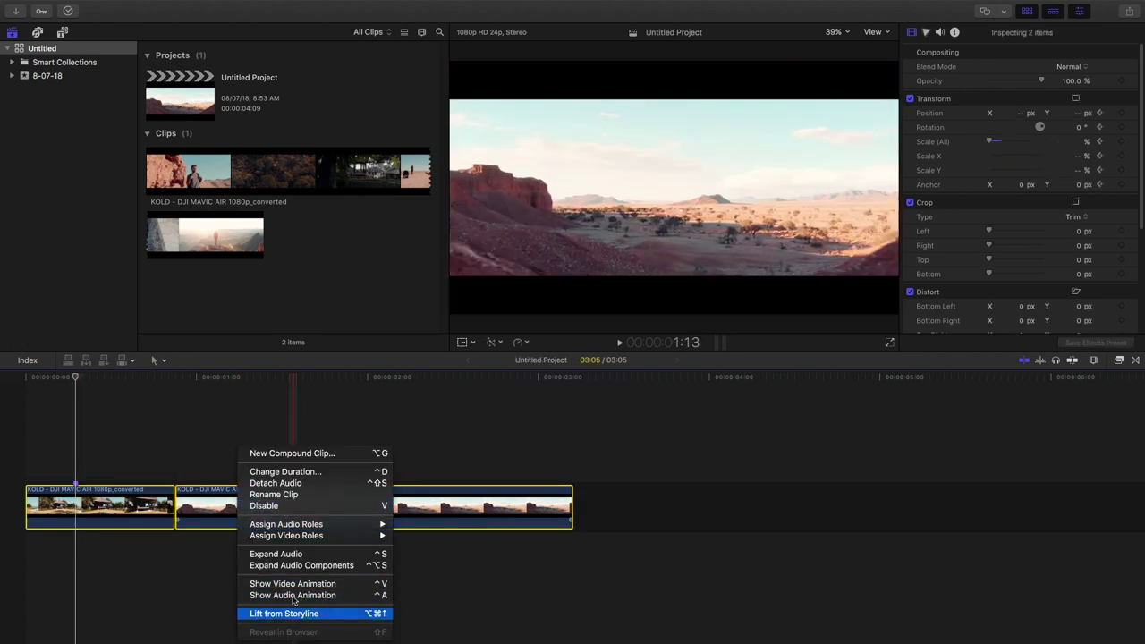
pyautogui.click(295, 613)
pyautogui.rightClick(277, 460)
pyautogui.click(279, 613)
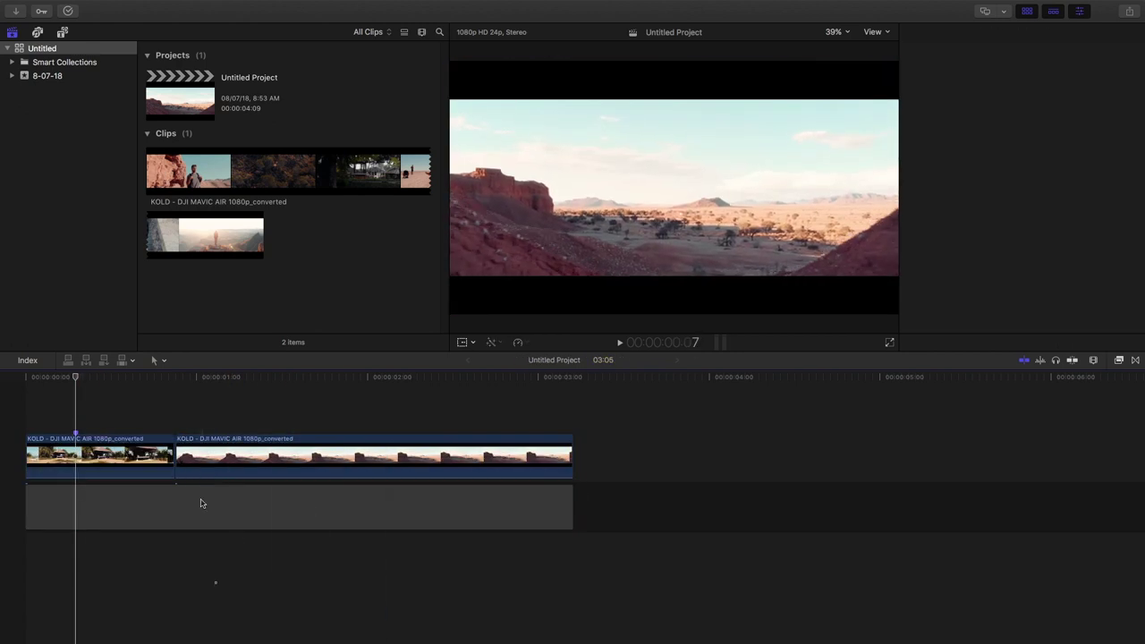
pyautogui.moveTo(207, 450); pyautogui.dragTo(116, 444)
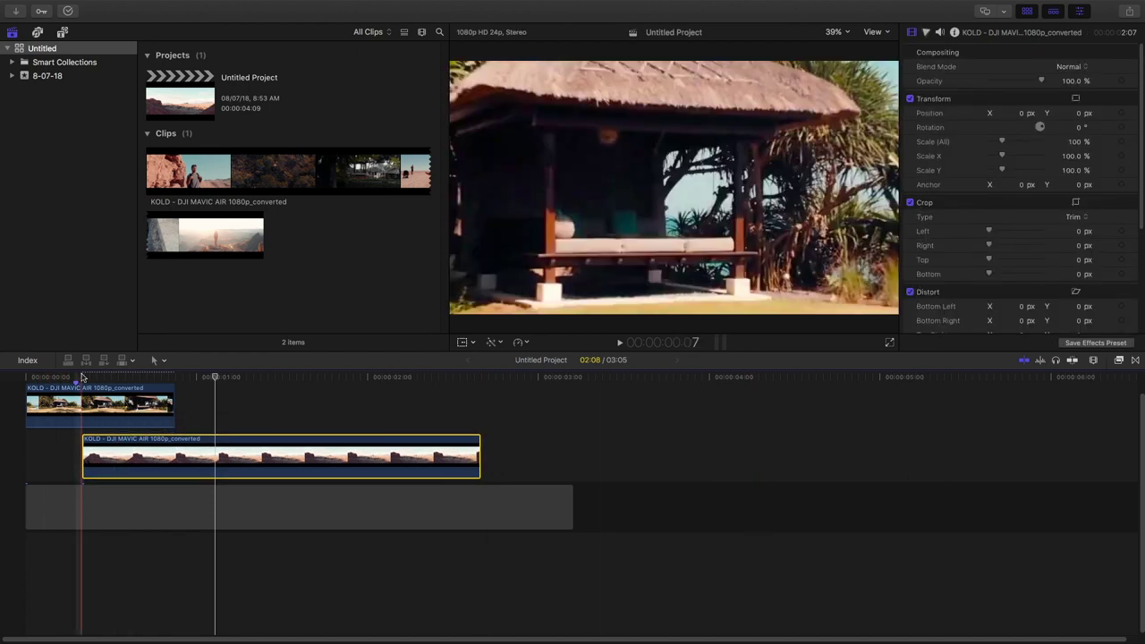
# Step: Cut the hut clip at frame 9, where the opening between the trees shows clearly
pyautogui.click(81, 377)
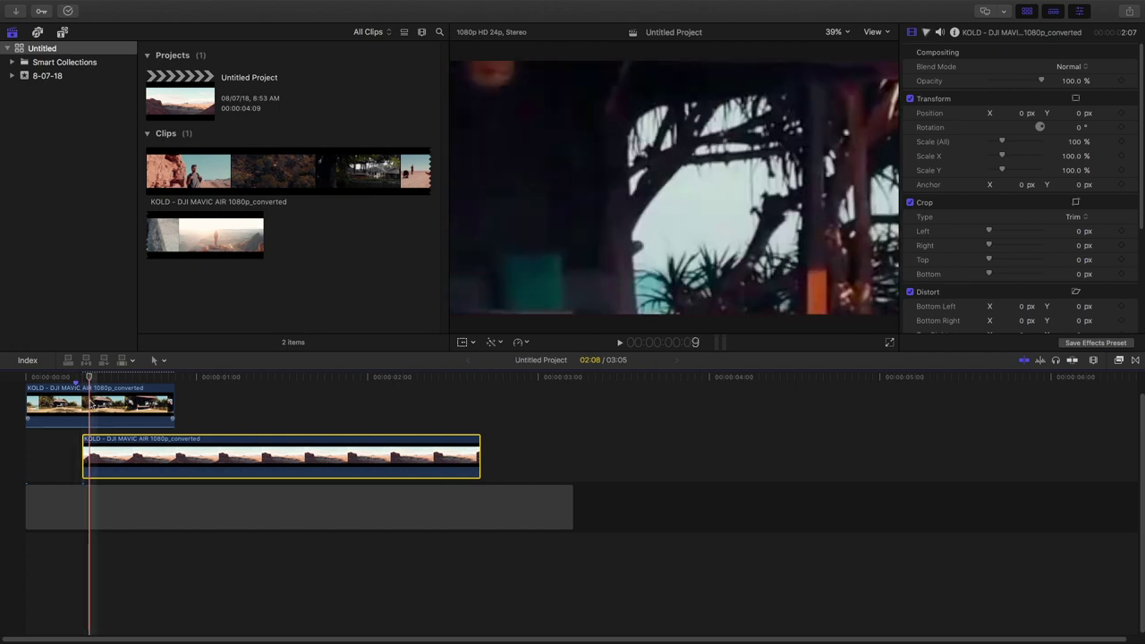
pyautogui.click(90, 403)
pyautogui.press('super+b')
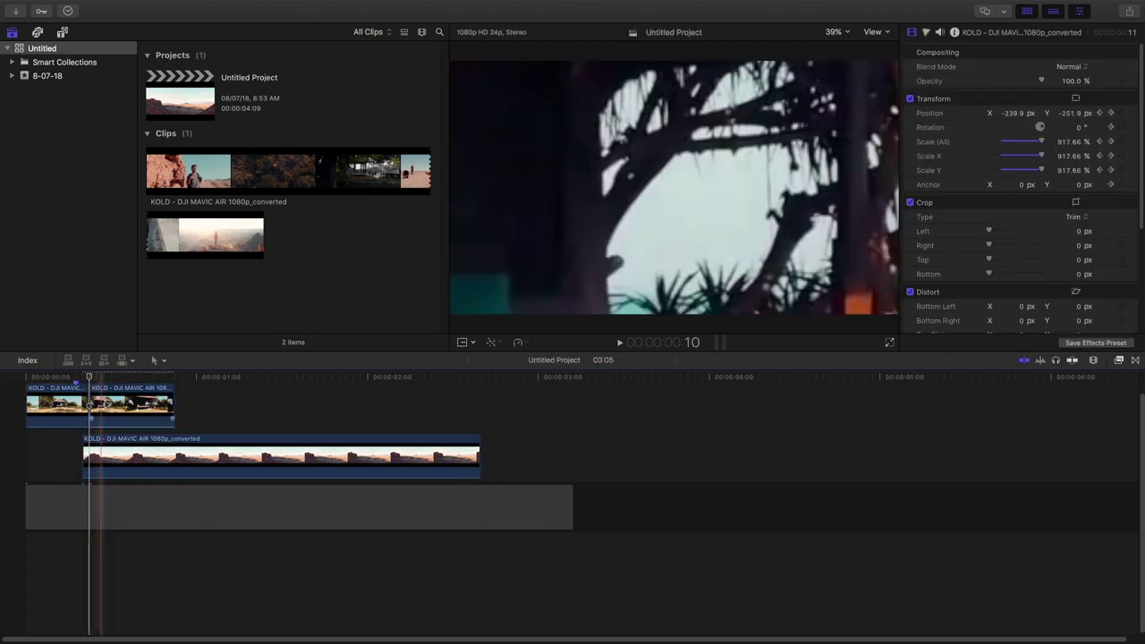
# Step: Search the effects for "luma" and apply the Luma Keyer to the second piece of the hut clip
pyautogui.press('super+5')
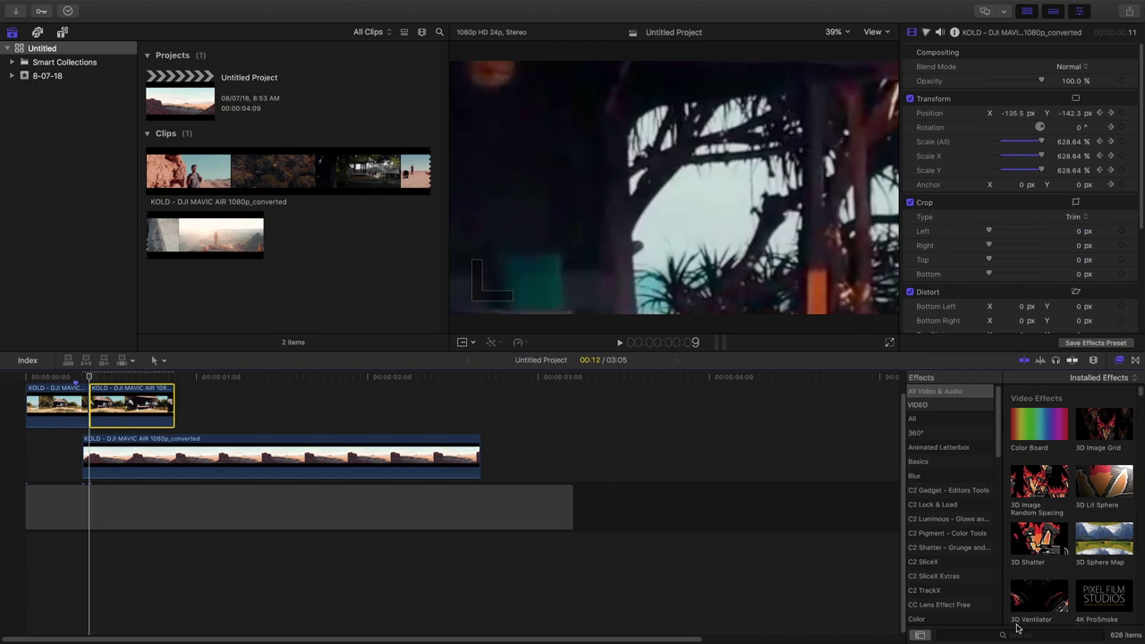
pyautogui.write('lu')
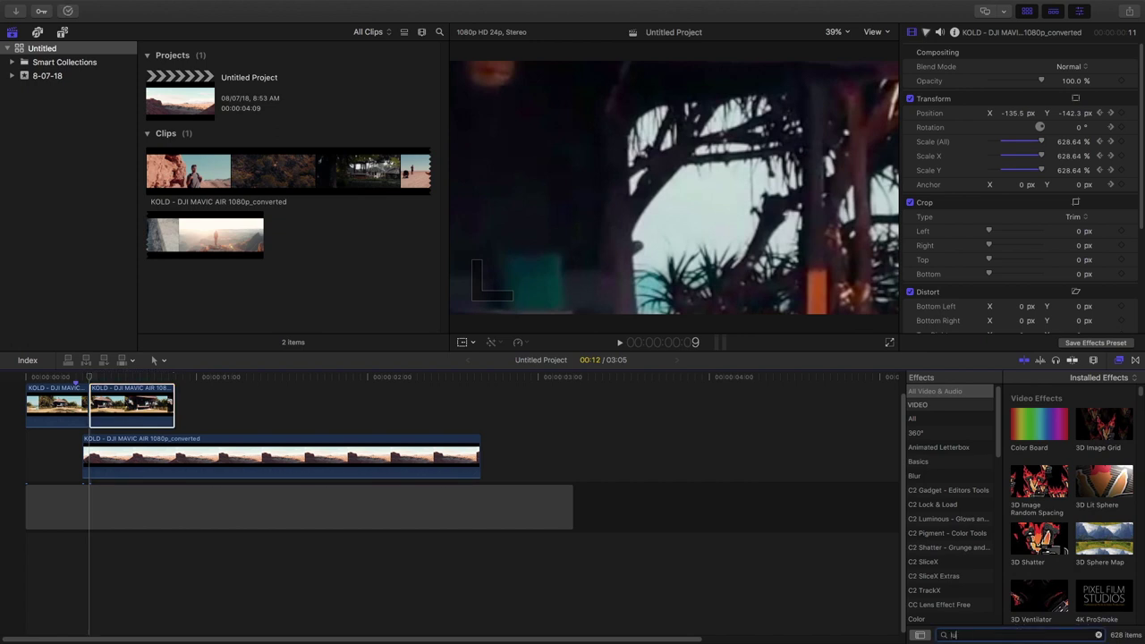
pyautogui.write('ma')
pyautogui.moveTo(1039, 416); pyautogui.dragTo(145, 416)
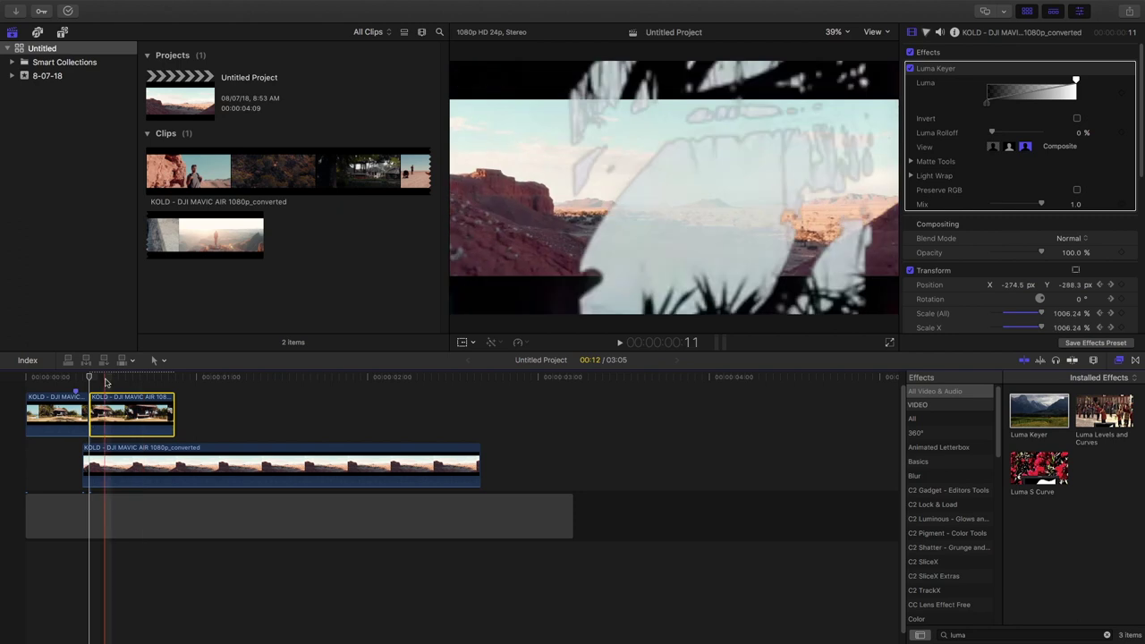
# Step: At frame 11, invert the Luma Keyer, narrow its luma range and set Luma Rolloff to 100%
pyautogui.click(105, 381)
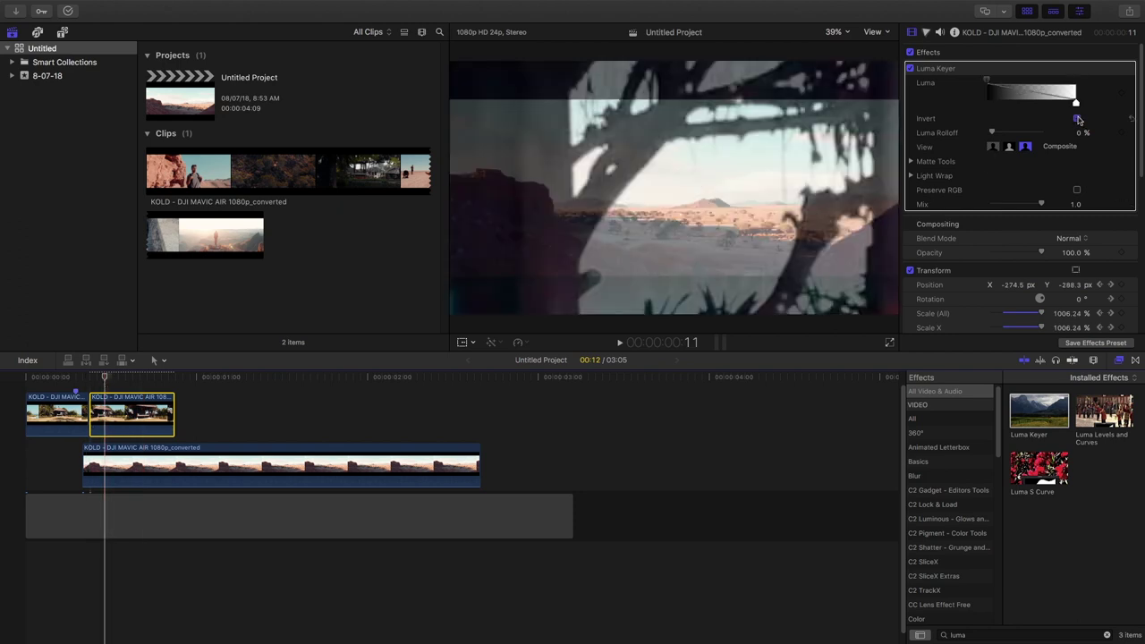
pyautogui.moveTo(1071, 108); pyautogui.dragTo(1079, 110)
pyautogui.moveTo(992, 82); pyautogui.dragTo(1076, 134)
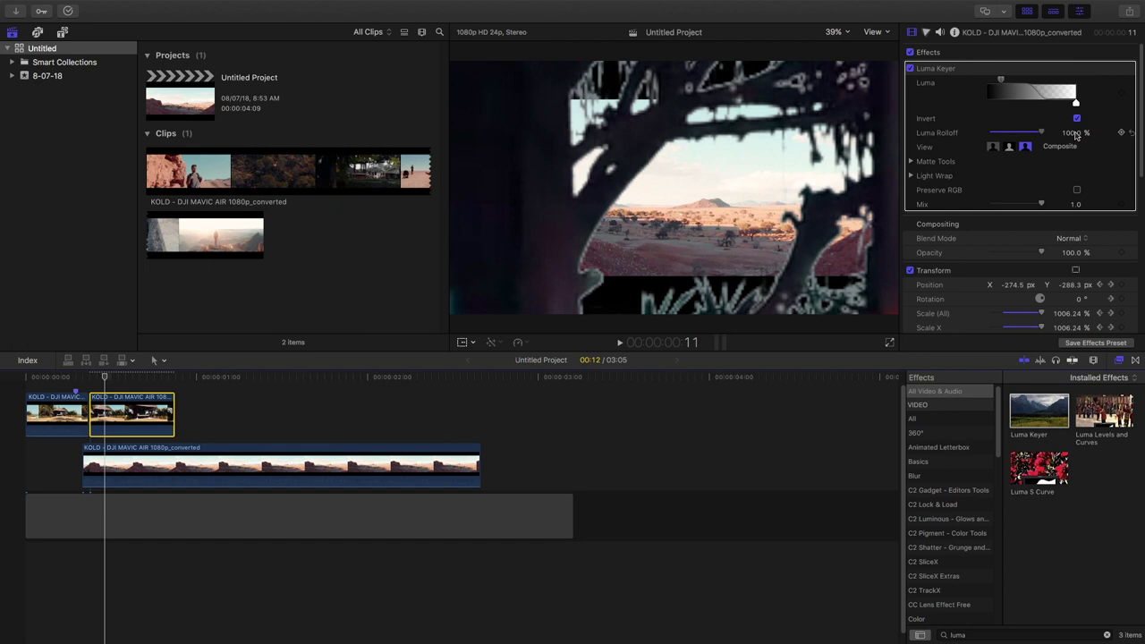
# Step: Set the Edge Distance in the Luma Keyer's matte tools to 0
pyautogui.click(911, 161)
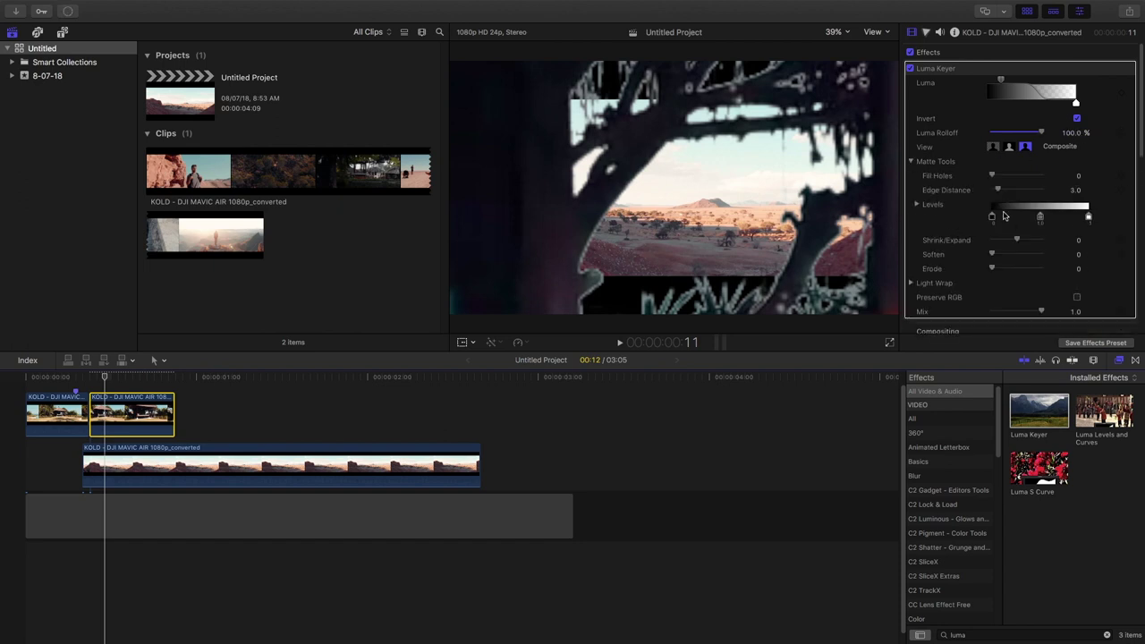
pyautogui.moveTo(1106, 178); pyautogui.dragTo(971, 192)
pyautogui.moveTo(1033, 262); pyautogui.dragTo(982, 267)
pyautogui.scroll(-3, 964, 157)
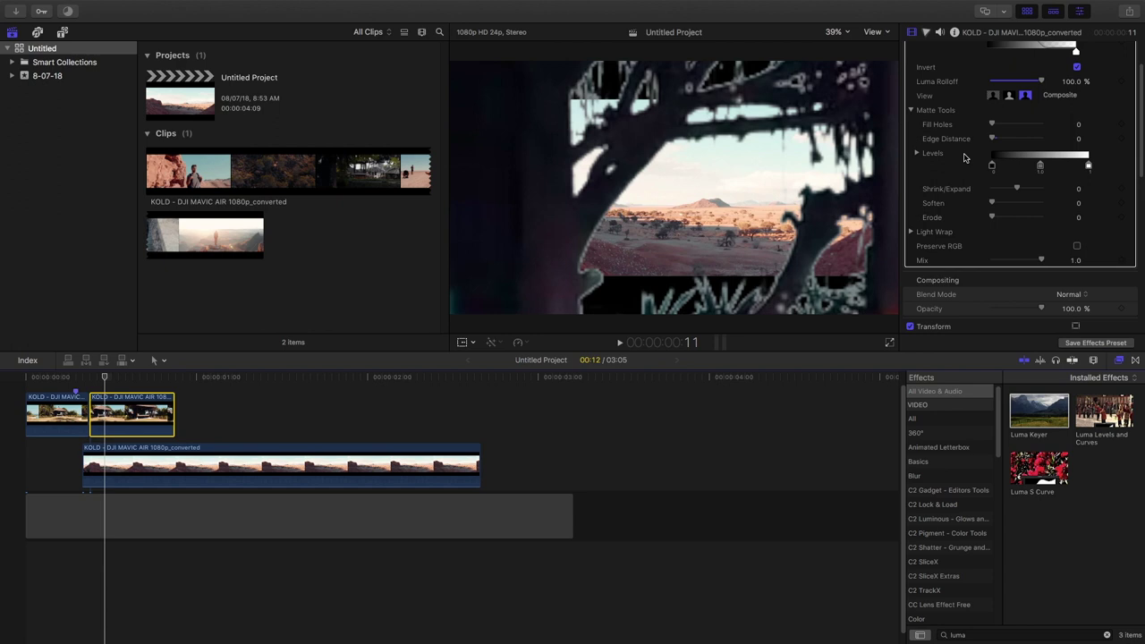
pyautogui.scroll(3, 964, 157)
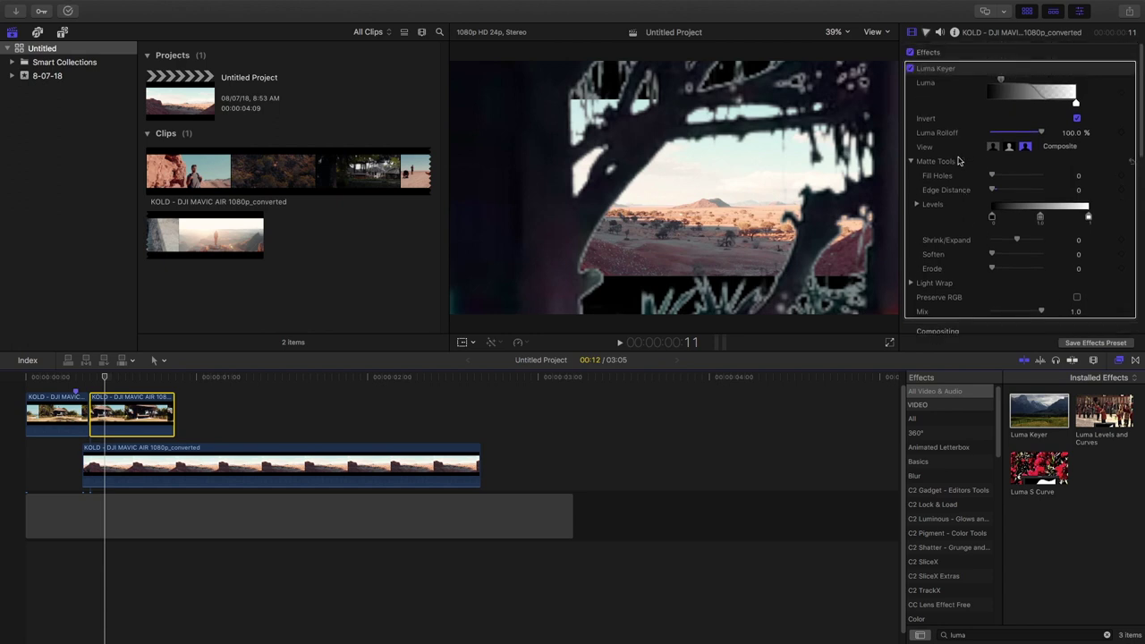
# Step: Check the keyed frames, then scale the desert clip up to 151% so it fills the frame
pyautogui.moveTo(76, 376); pyautogui.dragTo(111, 385)
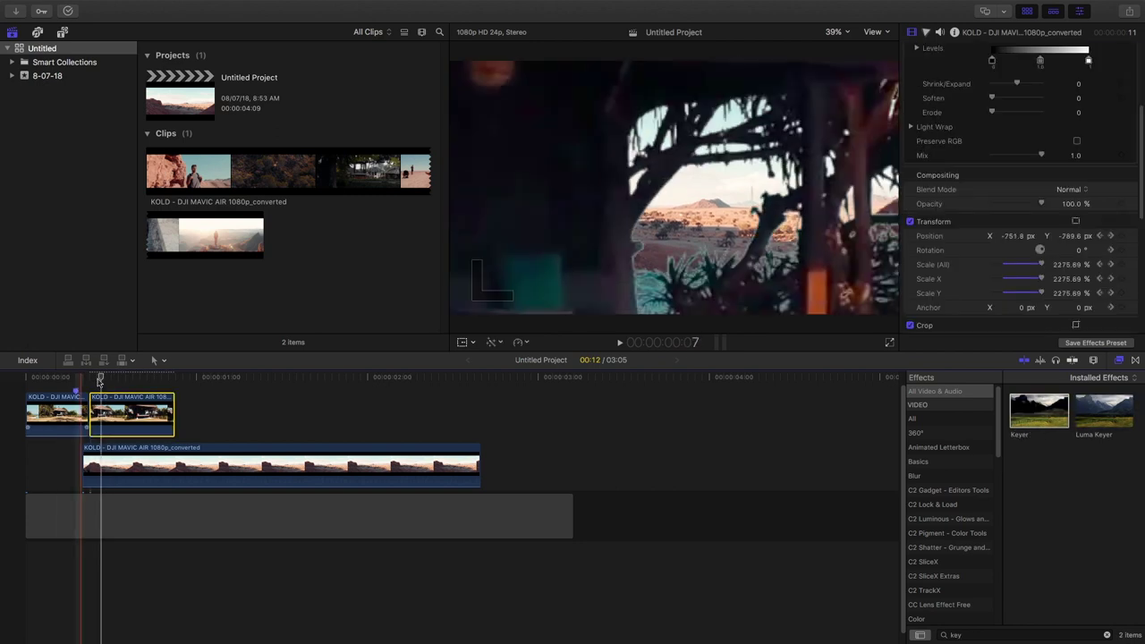
pyautogui.moveTo(86, 385); pyautogui.dragTo(111, 386)
pyautogui.click(215, 465)
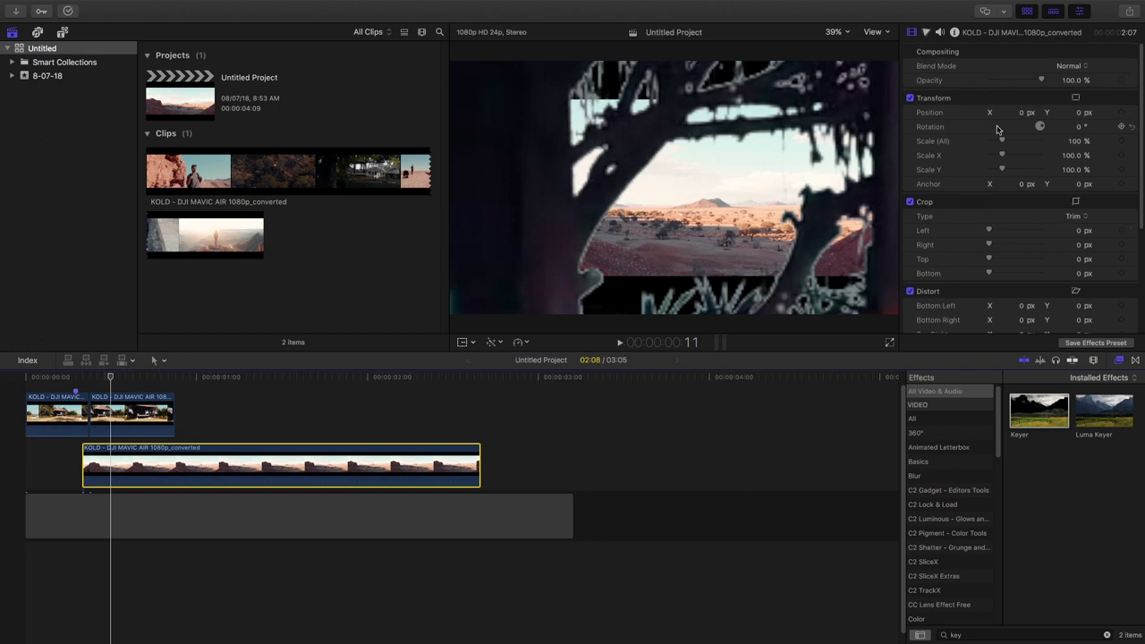
pyautogui.moveTo(1014, 141); pyautogui.dragTo(1009, 147)
# Step: Play back the keyed zoom transition and scrub through its opening frames up to frame 7
pyautogui.press('space')
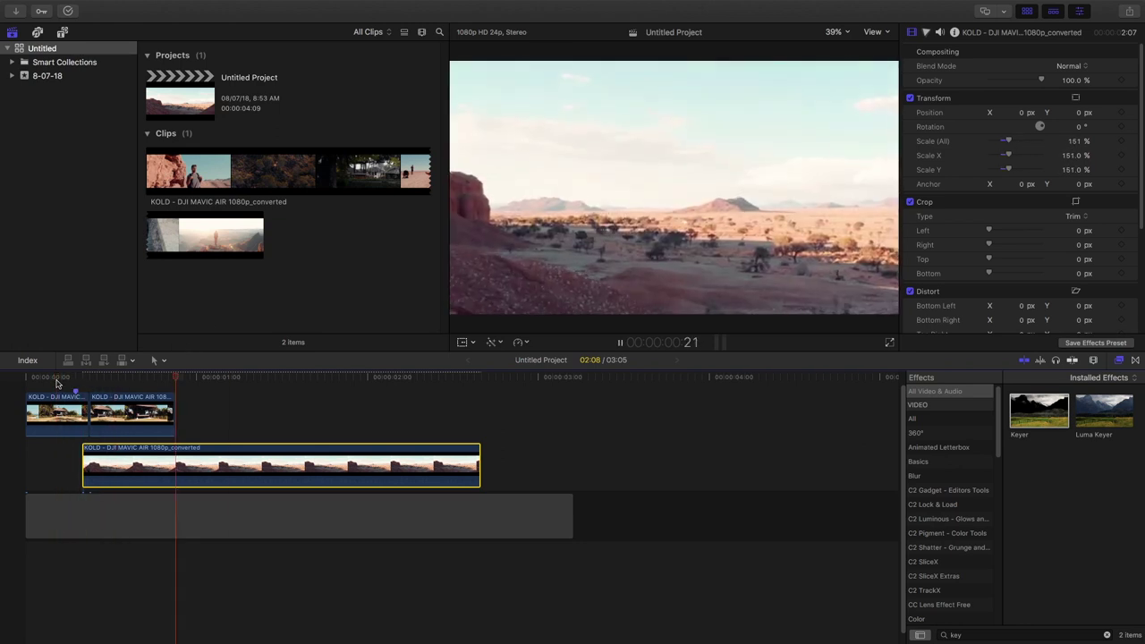
pyautogui.press('space')
pyautogui.moveTo(46, 383); pyautogui.dragTo(82, 393)
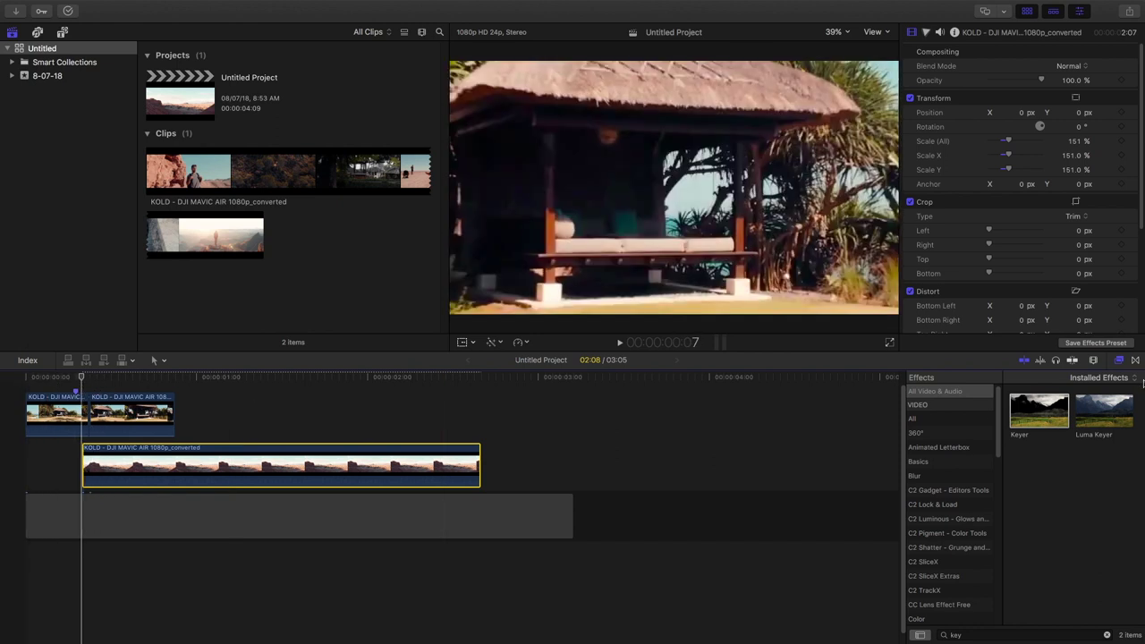
# Step: Add a Cross Dissolve at the cut between the hut clip pieces and delete the extra one at the end
pyautogui.press('ctrl+super+5')
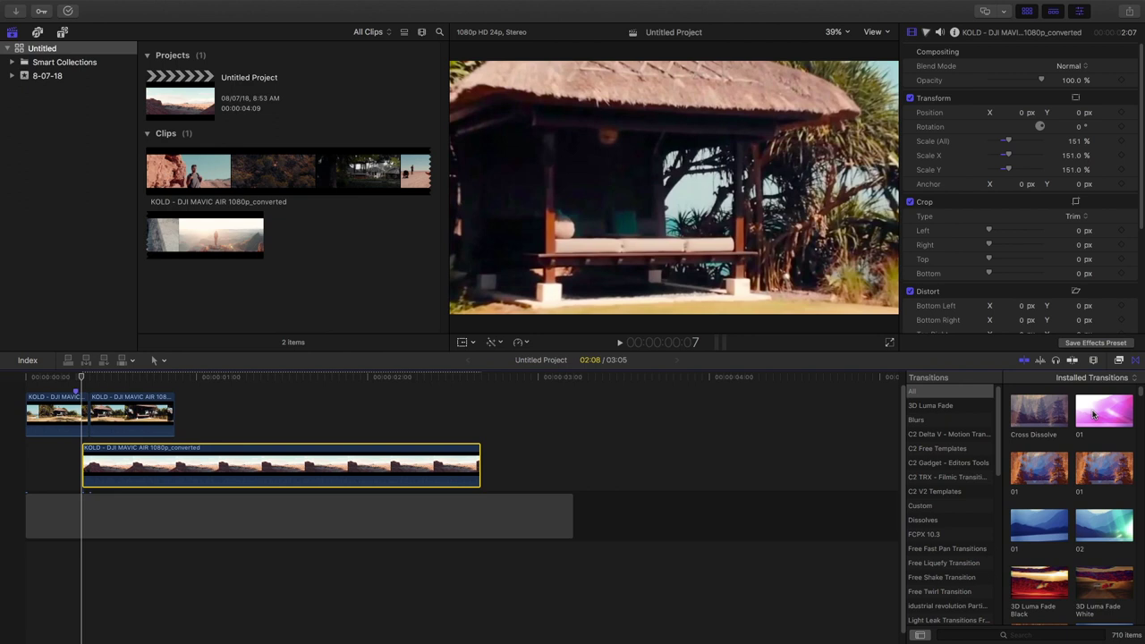
pyautogui.moveTo(1067, 400); pyautogui.dragTo(86, 430)
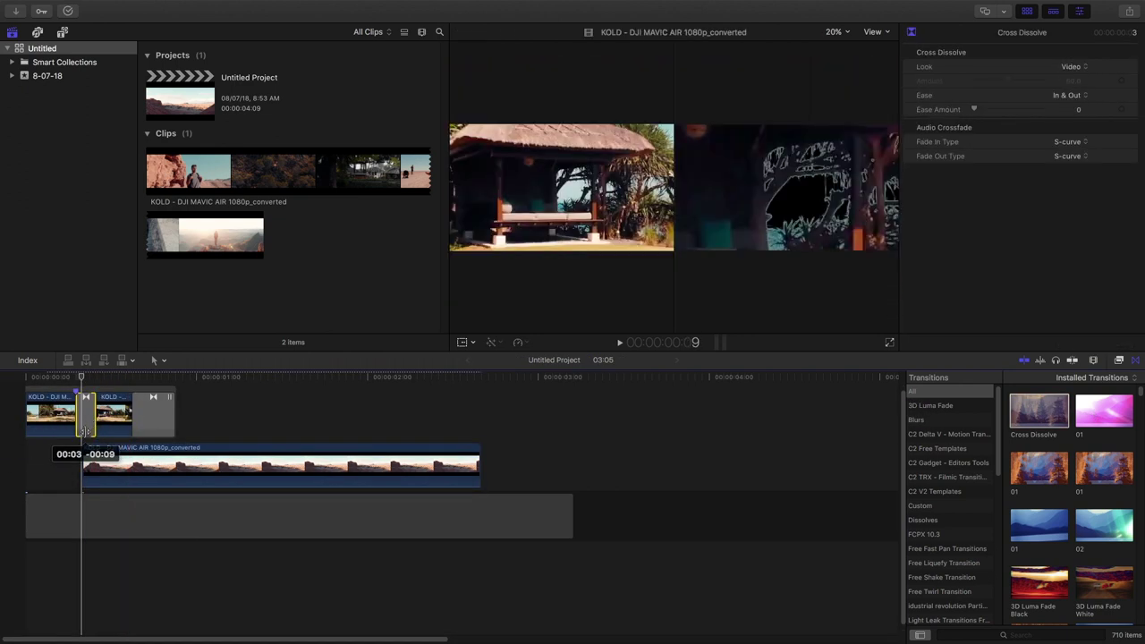
pyautogui.click(150, 417)
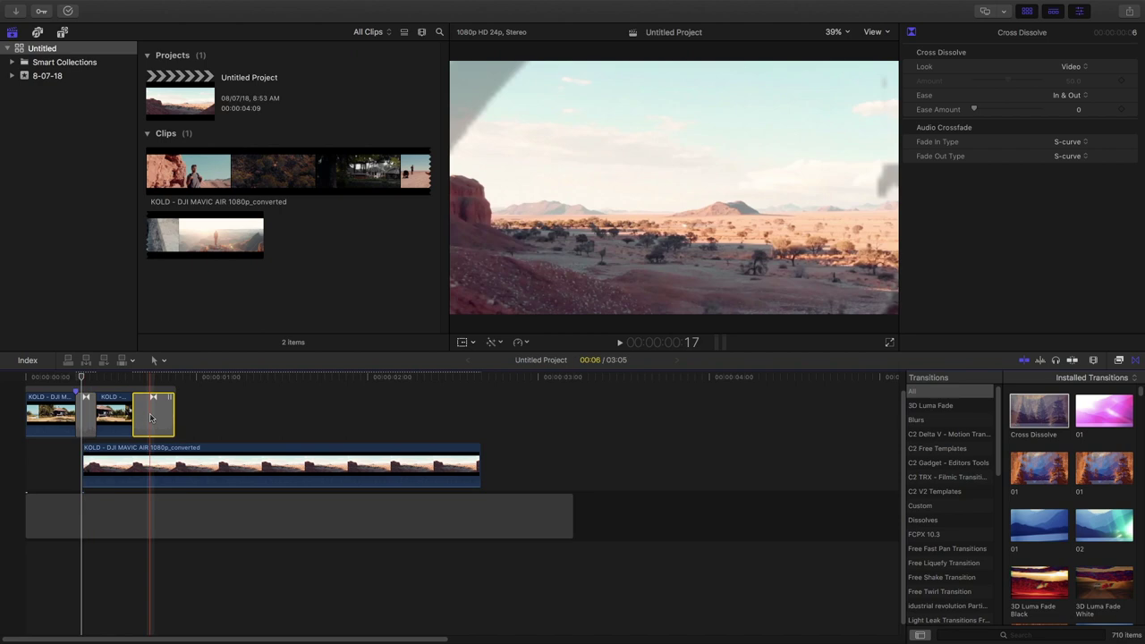
pyautogui.press('Delete')
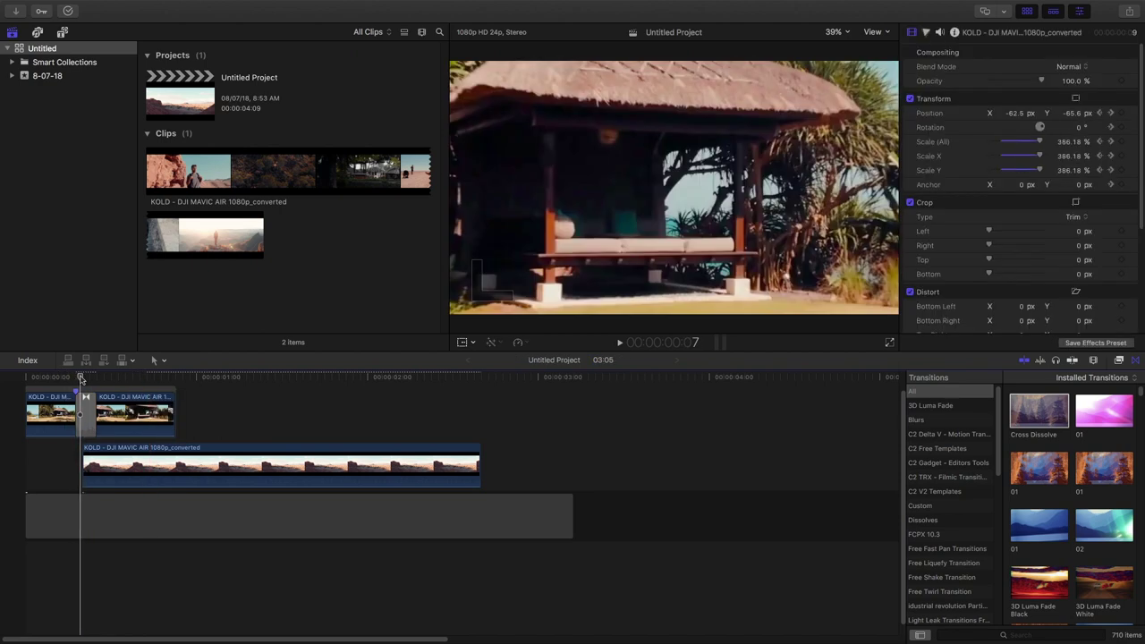
# Step: Start the desert clip at the beginning of the dissolve and trim its end to about 2 seconds on the timeline
pyautogui.moveTo(80, 378); pyautogui.dragTo(4, 384)
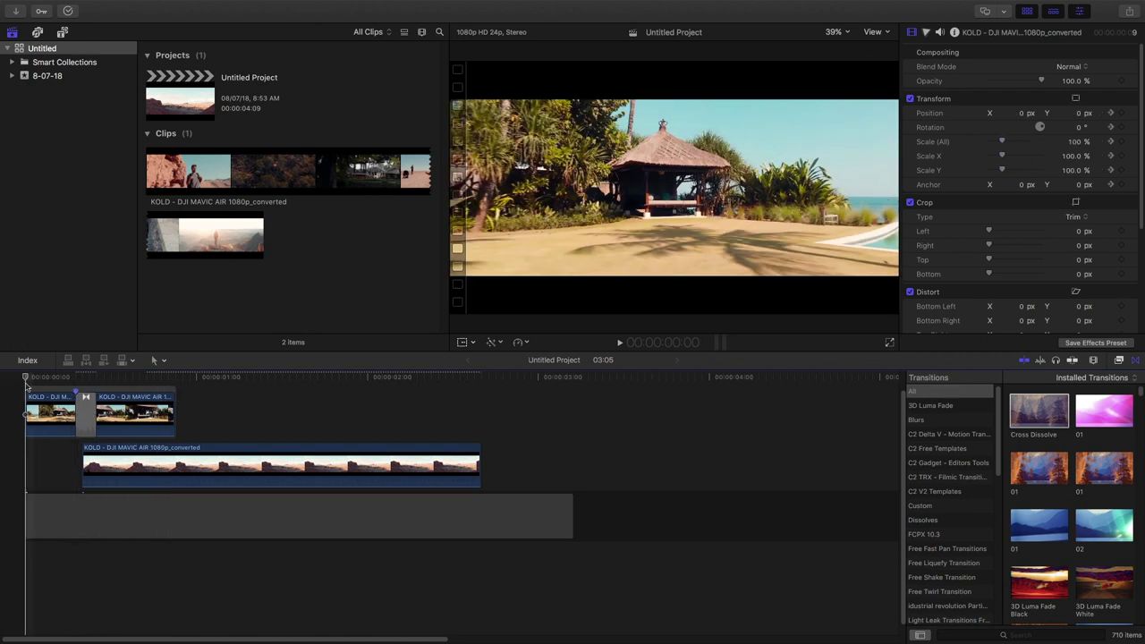
pyautogui.moveTo(476, 458); pyautogui.dragTo(373, 459)
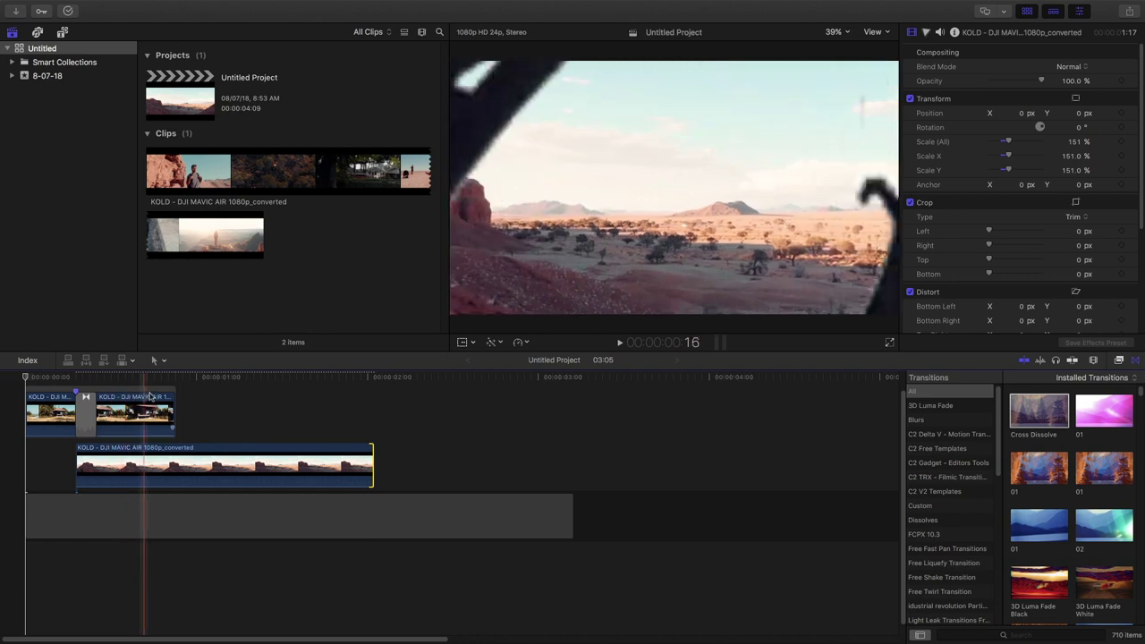
pyautogui.click(68, 12)
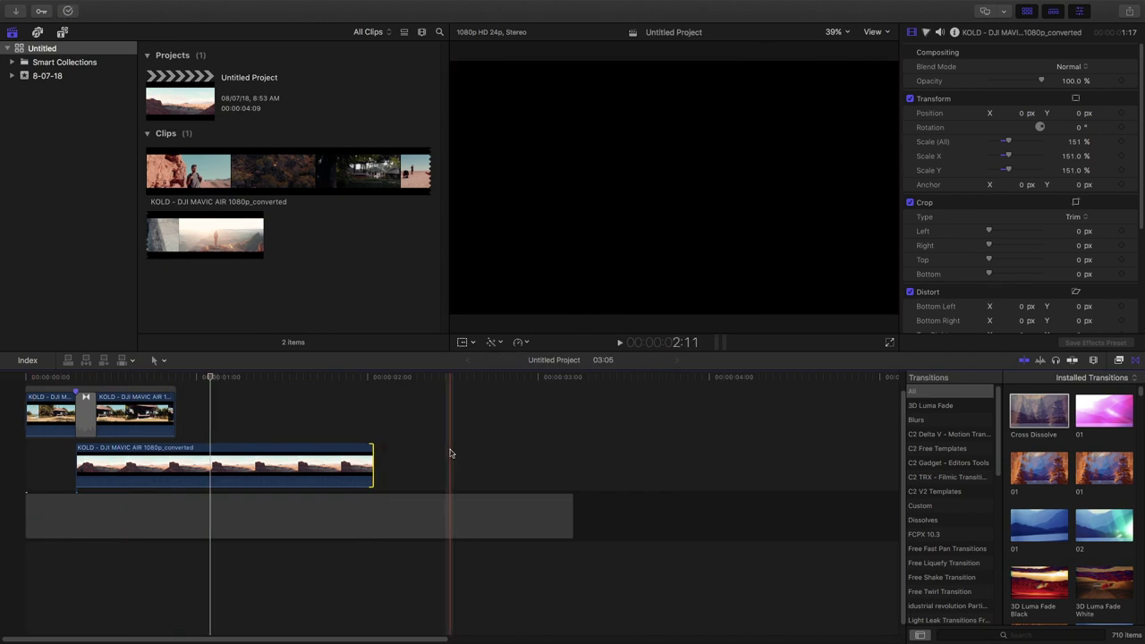
# Step: Combine all clips and the dissolve into a compound clip named Untitled Project Clip in event 8-07-18, and play it back
pyautogui.moveTo(451, 453); pyautogui.dragTo(34, 405)
pyautogui.hotkey('alt', 'g')
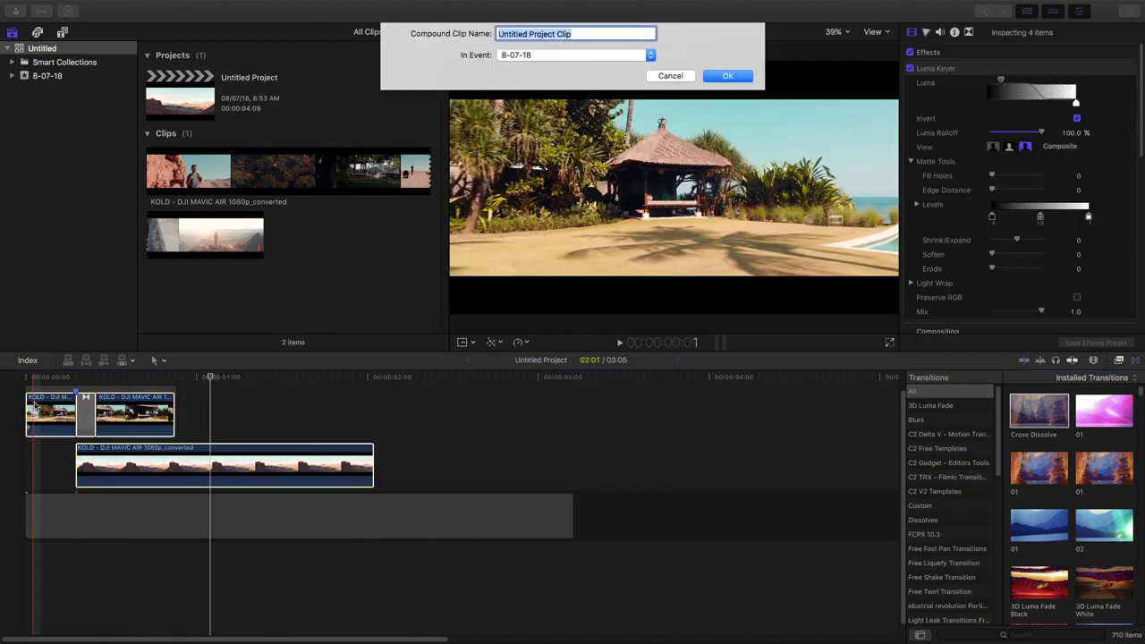
pyautogui.press('Return')
pyautogui.press('space')
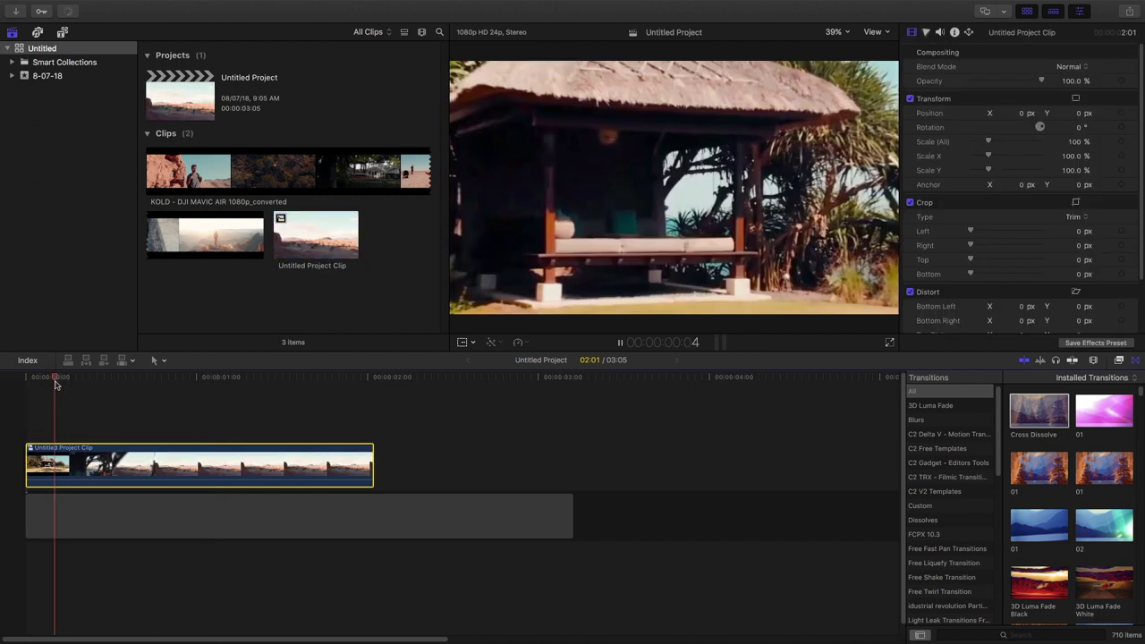
pyautogui.press('space')
# Step: Split the compound clip about 13 frames in and undo the extra cut made in its first piece
pyautogui.moveTo(57, 382); pyautogui.dragTo(121, 394)
pyautogui.press('b')
pyautogui.click(120, 460)
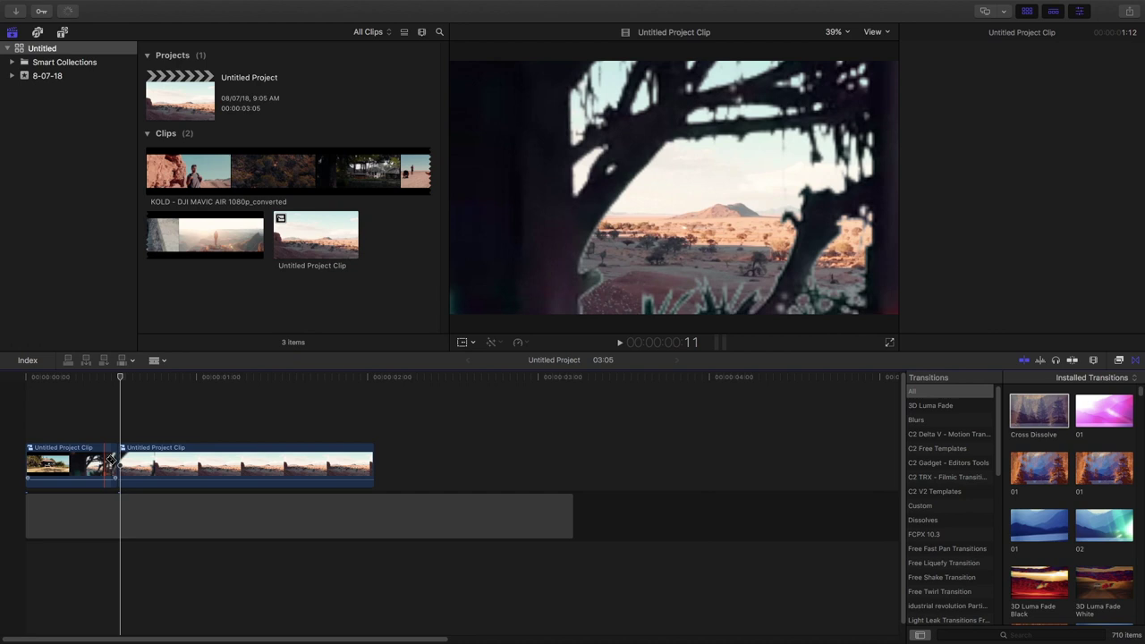
pyautogui.click(90, 460)
pyautogui.press('super+z')
pyautogui.press('a')
# Step: Slow the first piece of the compound clip to 82% speed and place the second piece directly after it
pyautogui.click(97, 460)
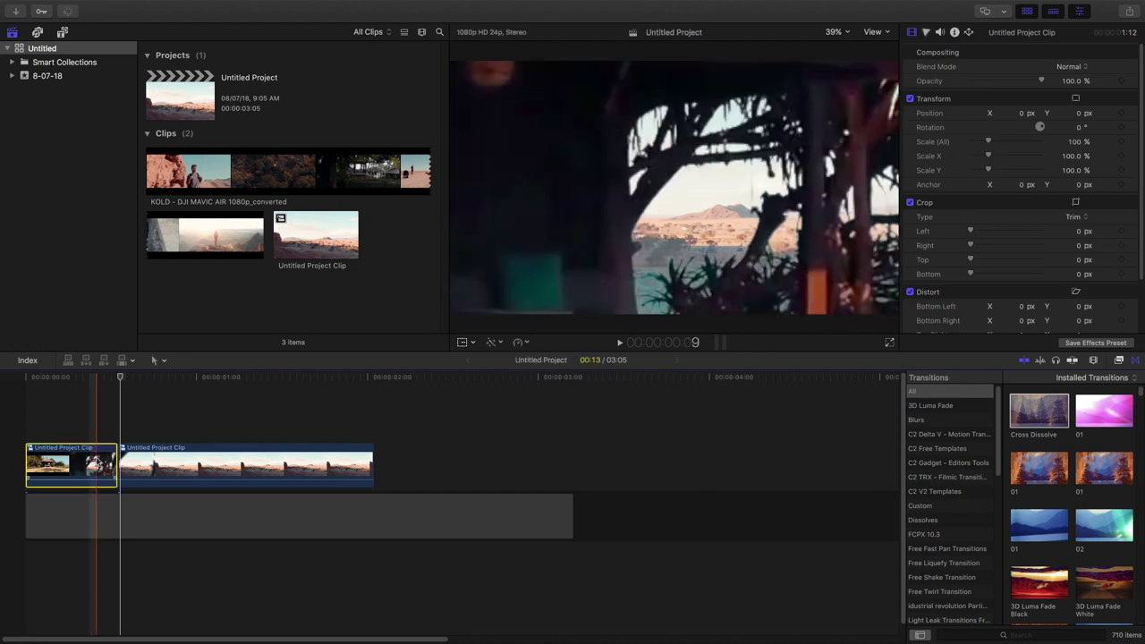
pyautogui.hotkey('ctrl', 'alt', 'r')
pyautogui.moveTo(117, 440); pyautogui.dragTo(131, 445)
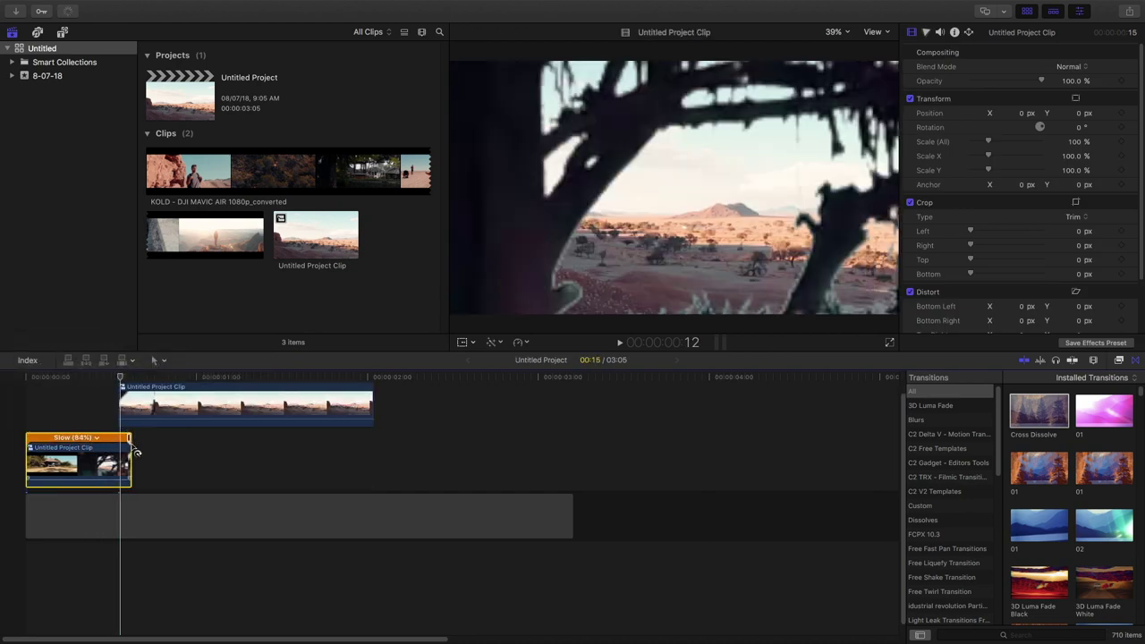
pyautogui.moveTo(158, 399); pyautogui.dragTo(179, 451)
# Step: Check the background tasks and play back the slowed transition repeatedly from the start
pyautogui.click(67, 11)
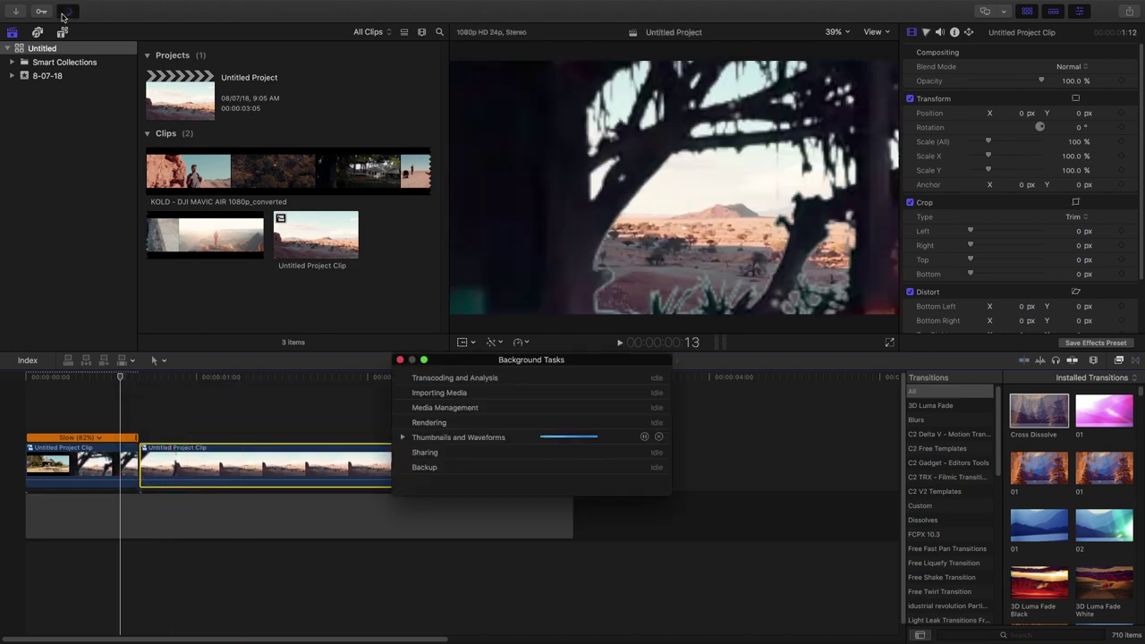
pyautogui.click(400, 359)
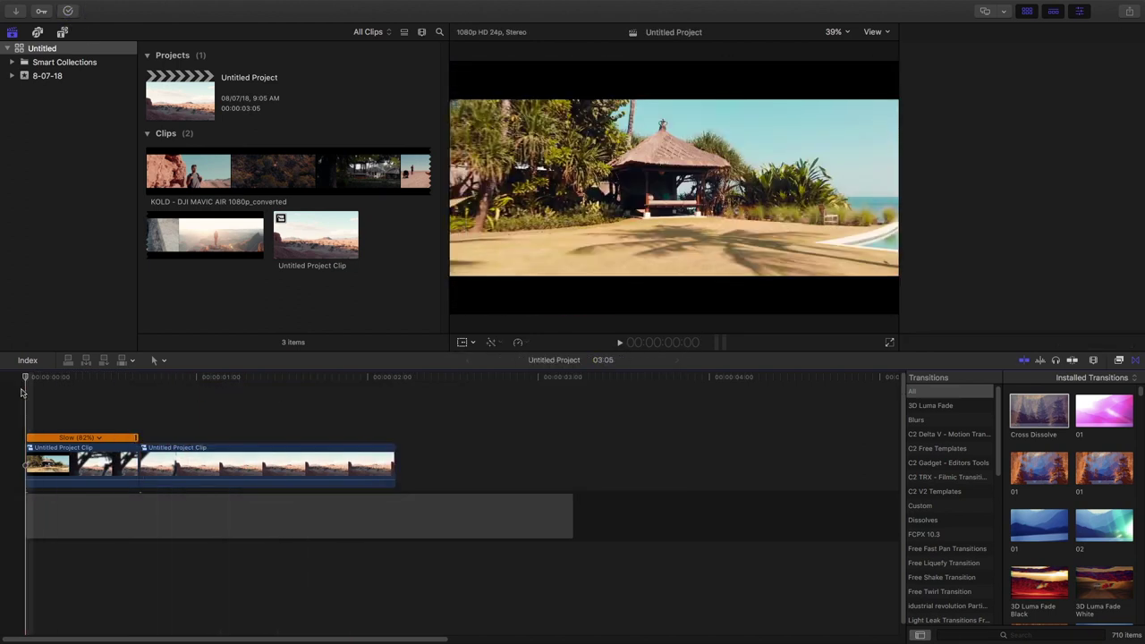
pyautogui.press('space')
pyautogui.click(22, 394)
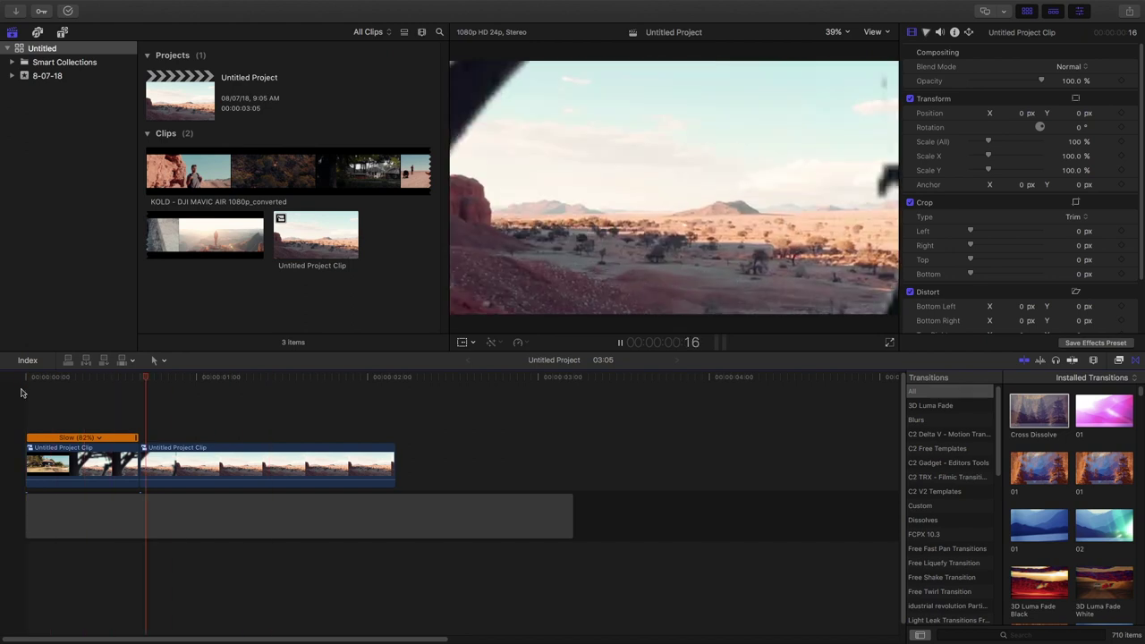
pyautogui.click(22, 394)
pyautogui.press('space')
# Step: Split the slowed piece at about frame 7 and slow its second part to 64% speed
pyautogui.moveTo(69, 389); pyautogui.dragTo(80, 389)
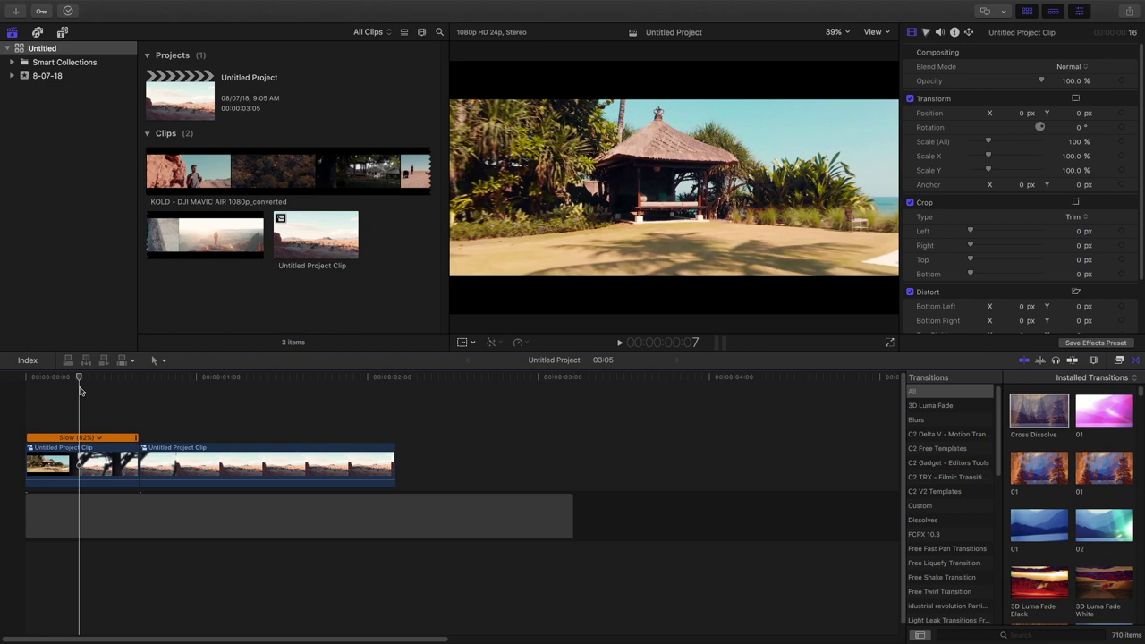
pyautogui.press('super+b')
pyautogui.click(108, 465)
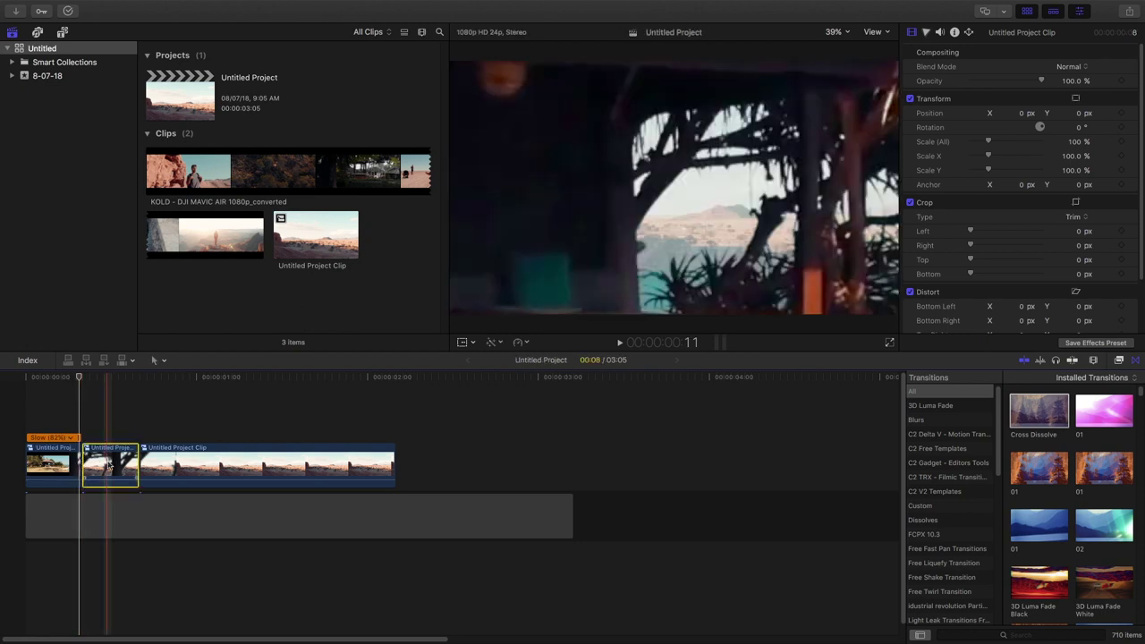
pyautogui.hotkey('ctrl', 'alt', 'r')
pyautogui.moveTo(137, 438); pyautogui.dragTo(204, 465)
pyautogui.click(66, 389)
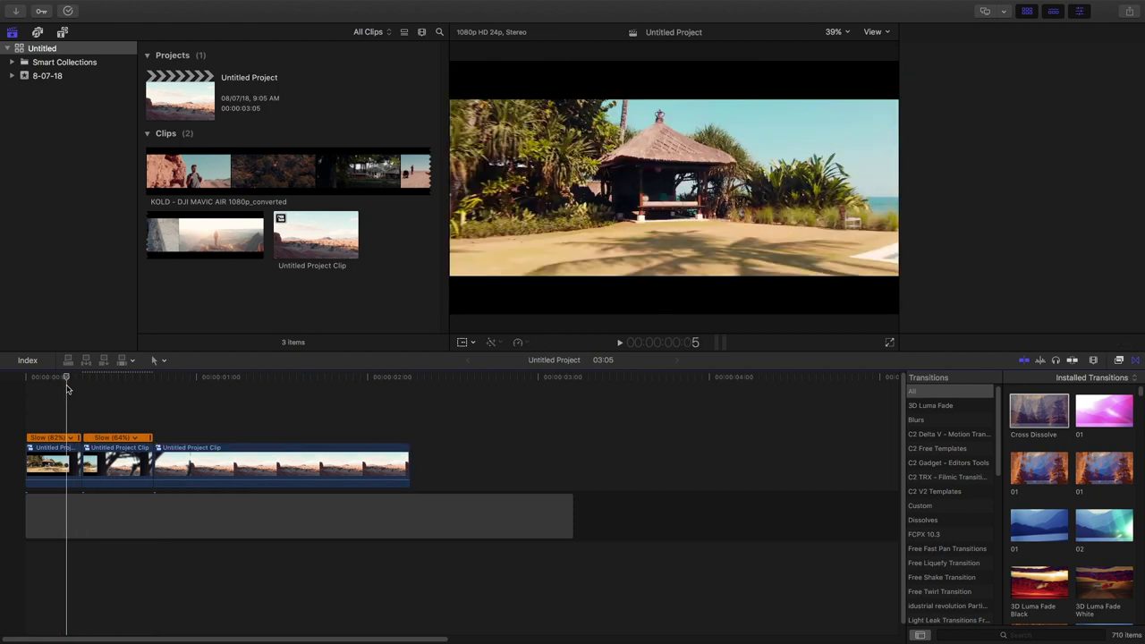
# Step: Show the clip inspector, replay the retimed transition repeatedly from the start, and scrub through the hut-to-desert section within the first second
pyautogui.press('space')
pyautogui.press('super+4')
pyautogui.click(38, 383)
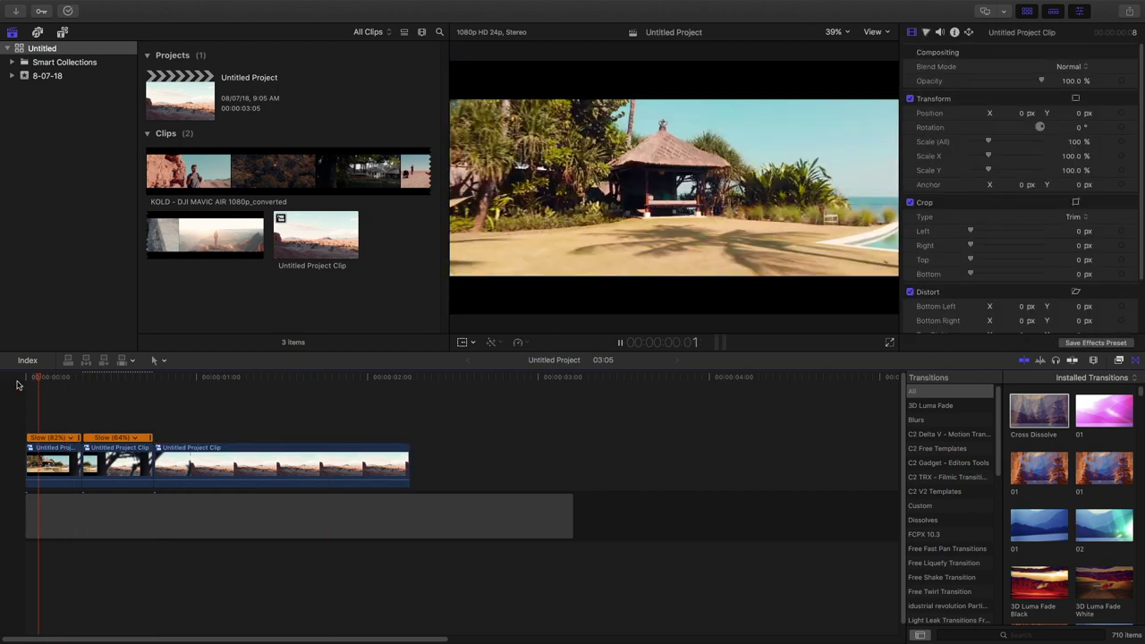
pyautogui.click(18, 382)
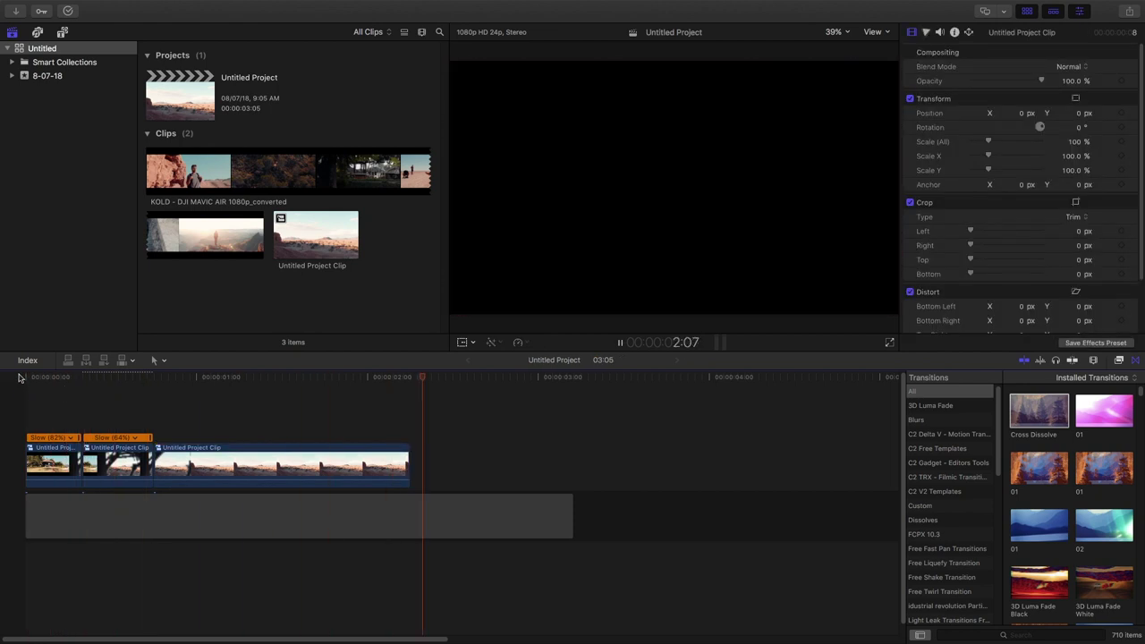
pyautogui.click(21, 381)
pyautogui.click(20, 377)
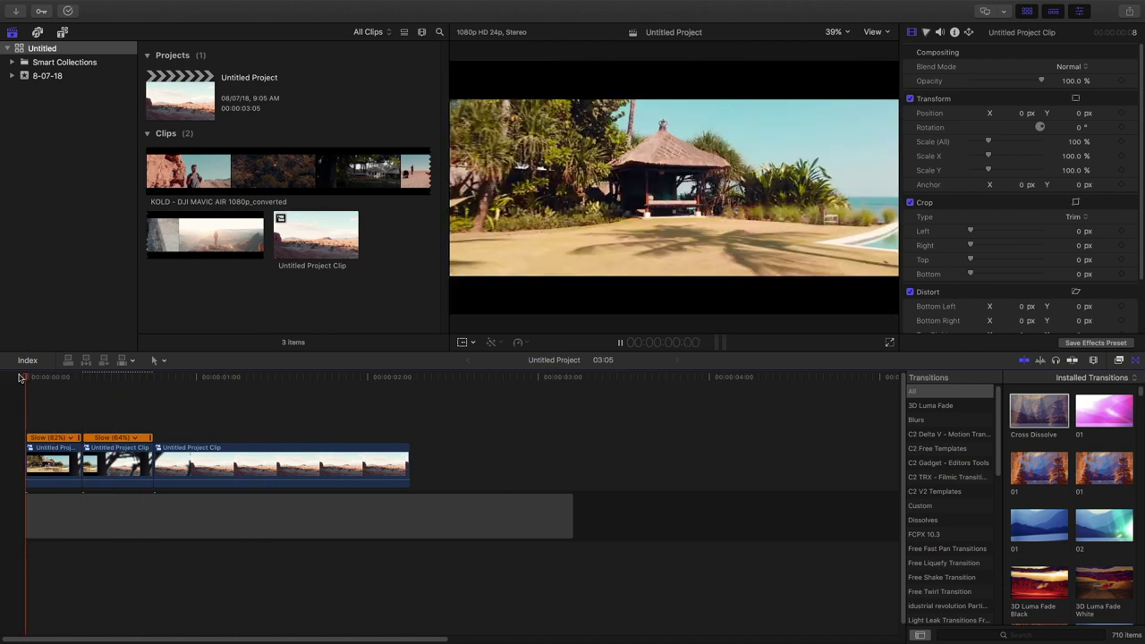
pyautogui.click(20, 377)
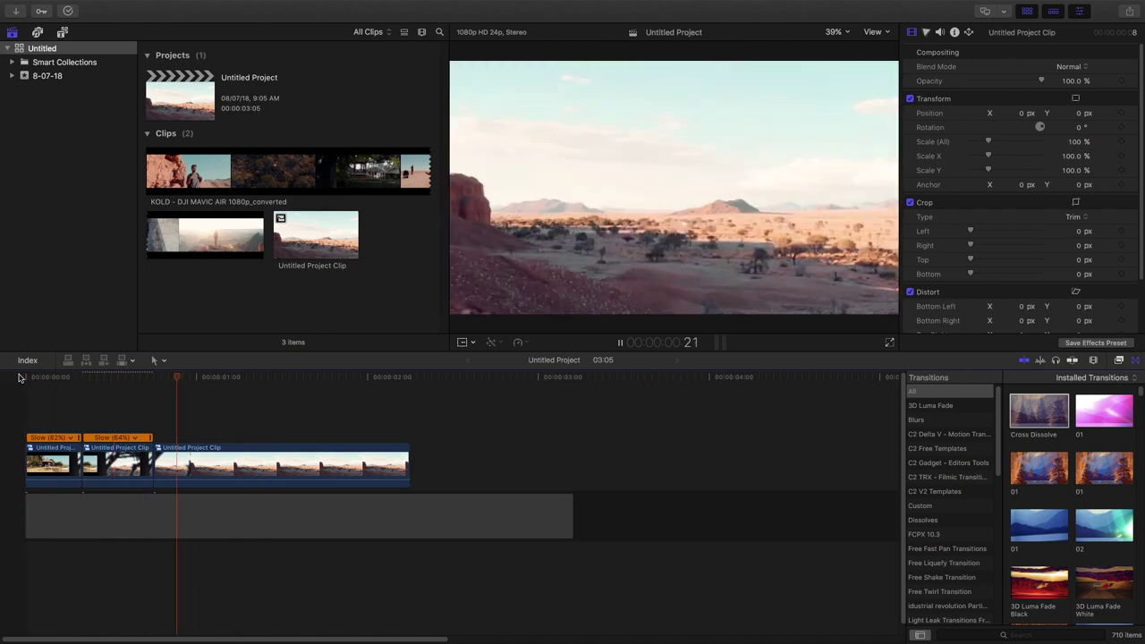
pyautogui.press('space')
pyautogui.press('space')
pyautogui.press('space')
pyautogui.moveTo(37, 377); pyautogui.dragTo(197, 408)
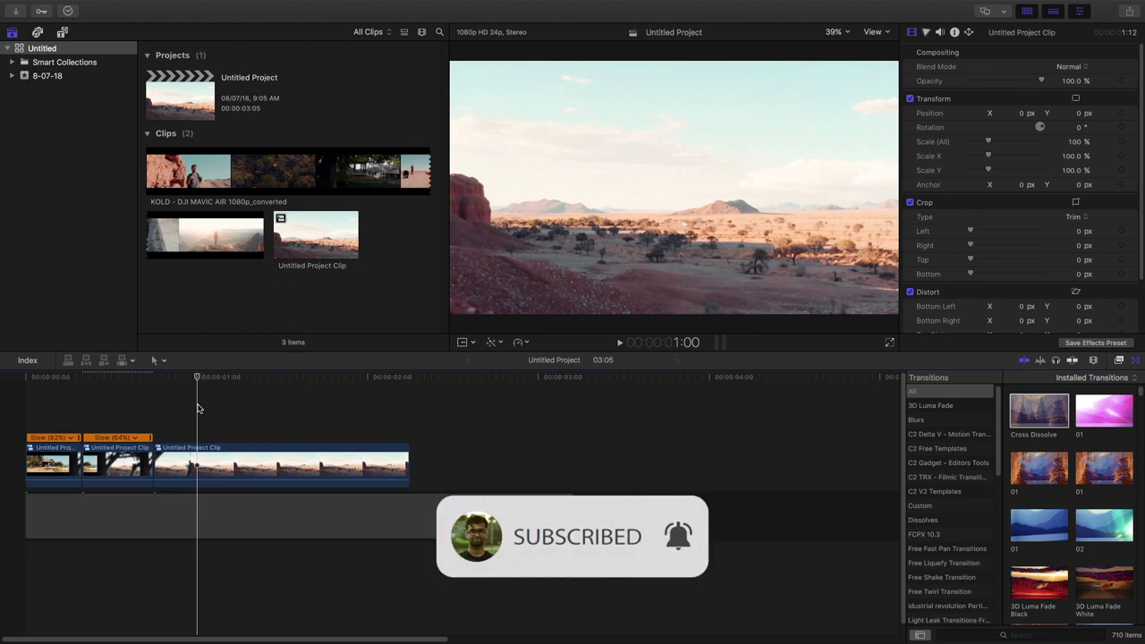
pyautogui.click(179, 406)
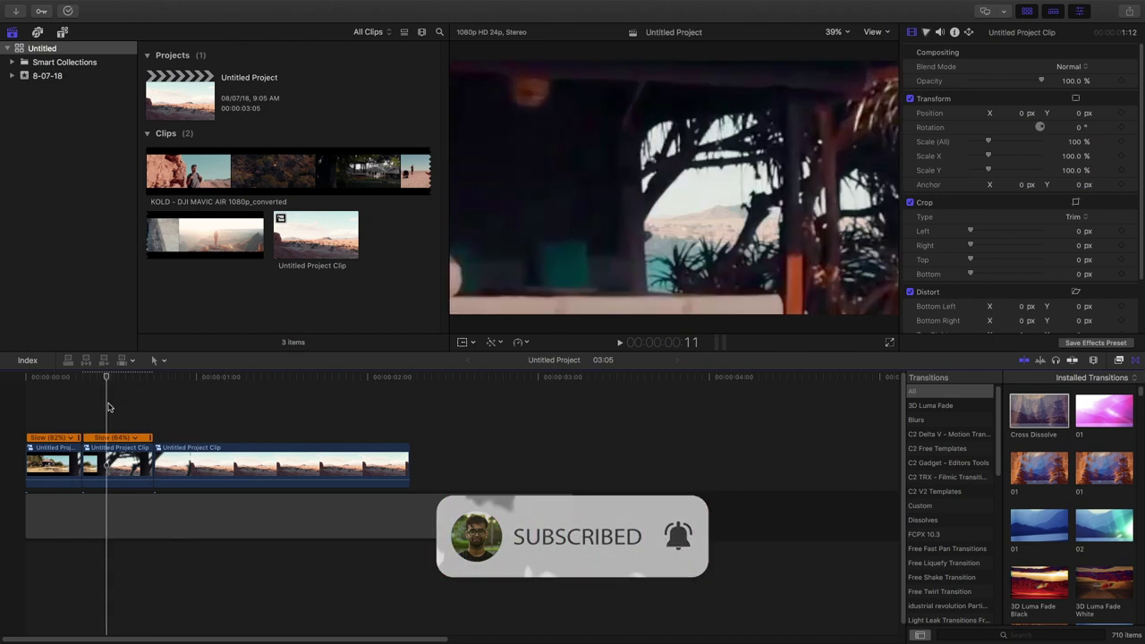